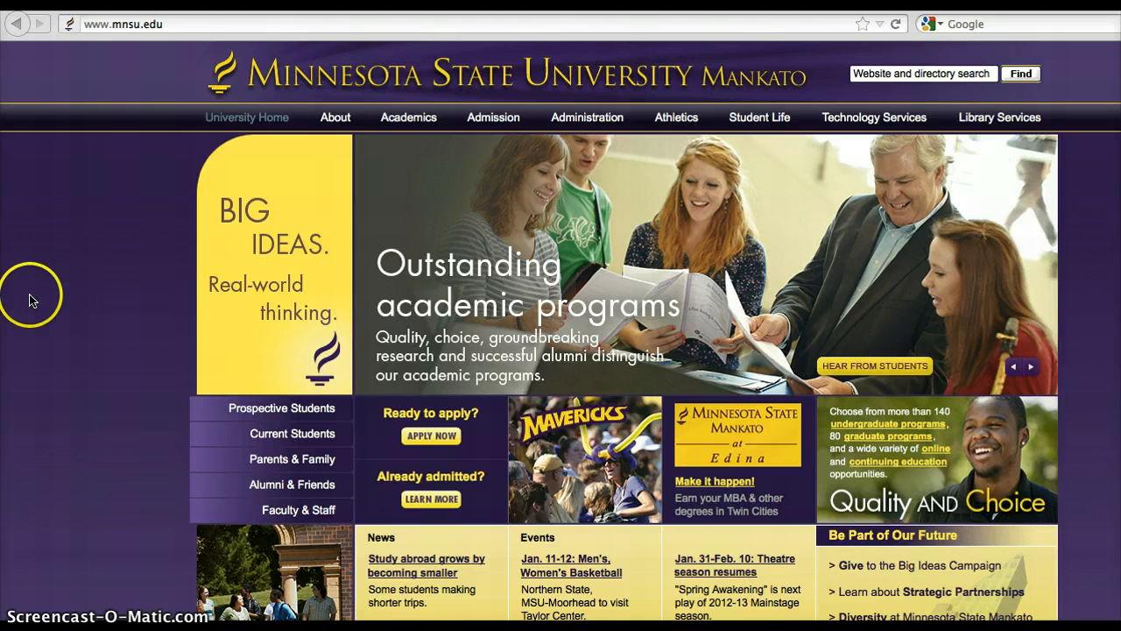
Go to chimein.mnsu.edu.
{"action": "left_click", "coordinate": [190, 23]}
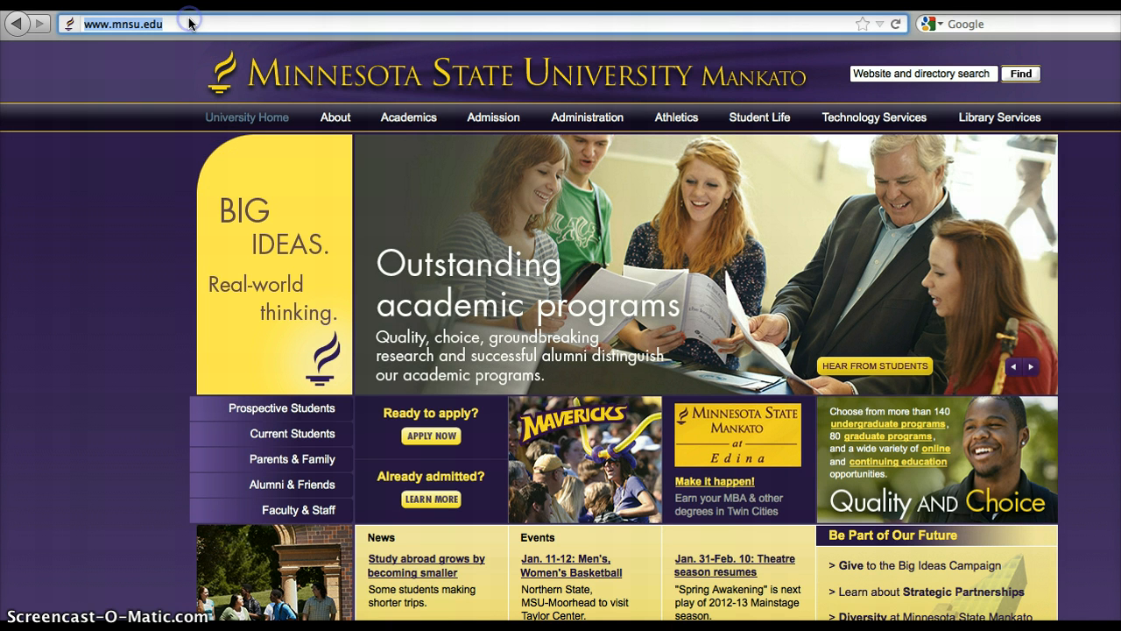
{"action": "type", "text": "chimein"}
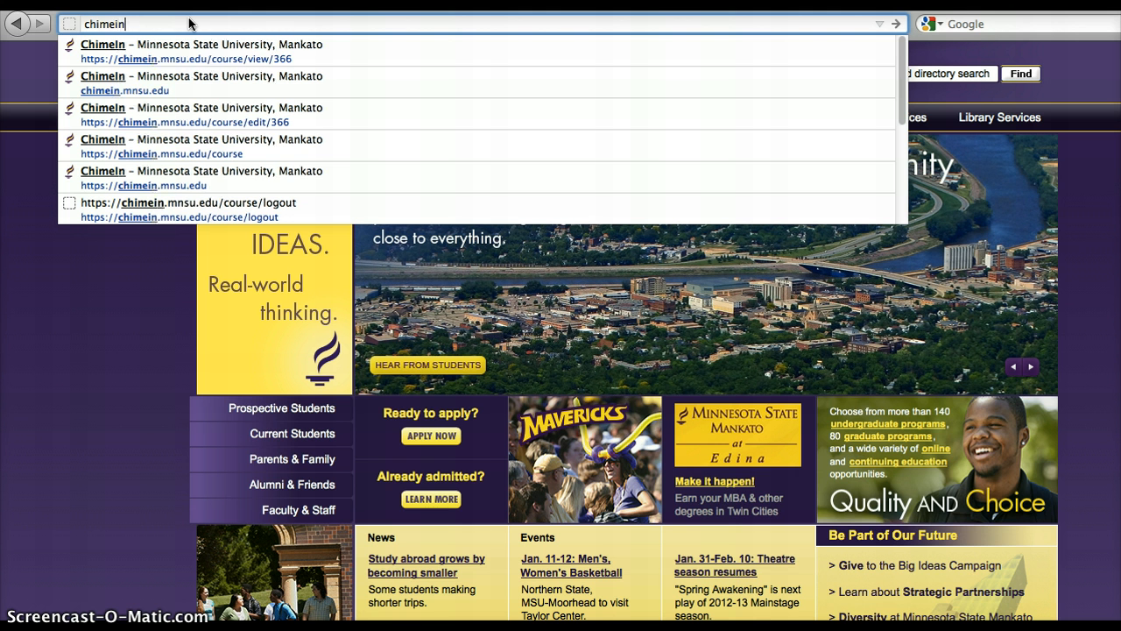
{"action": "type", "text": ".mnsu.edu"}
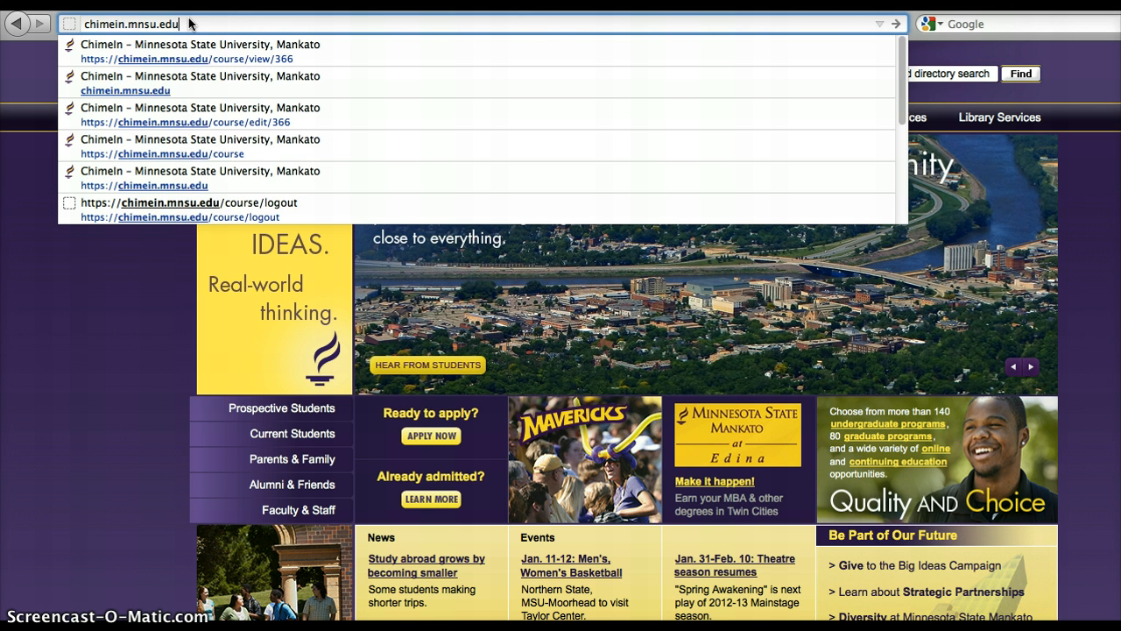
{"action": "key", "text": "Return"}
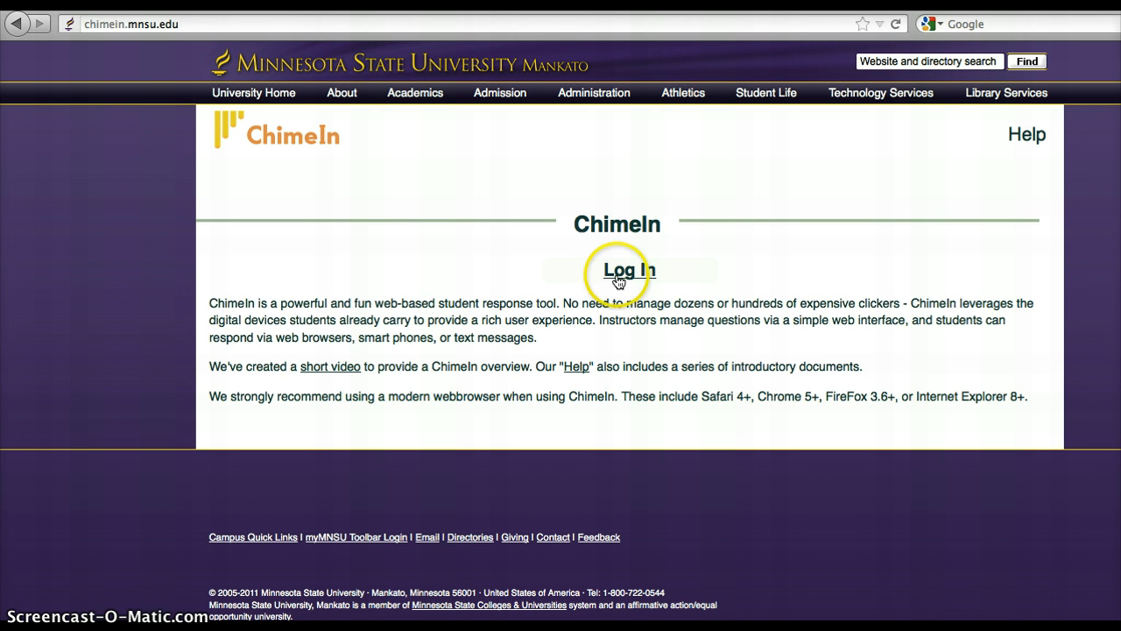
Log in to ChimeIn with the instructor's username and password.
{"action": "left_click", "coordinate": [619, 277]}
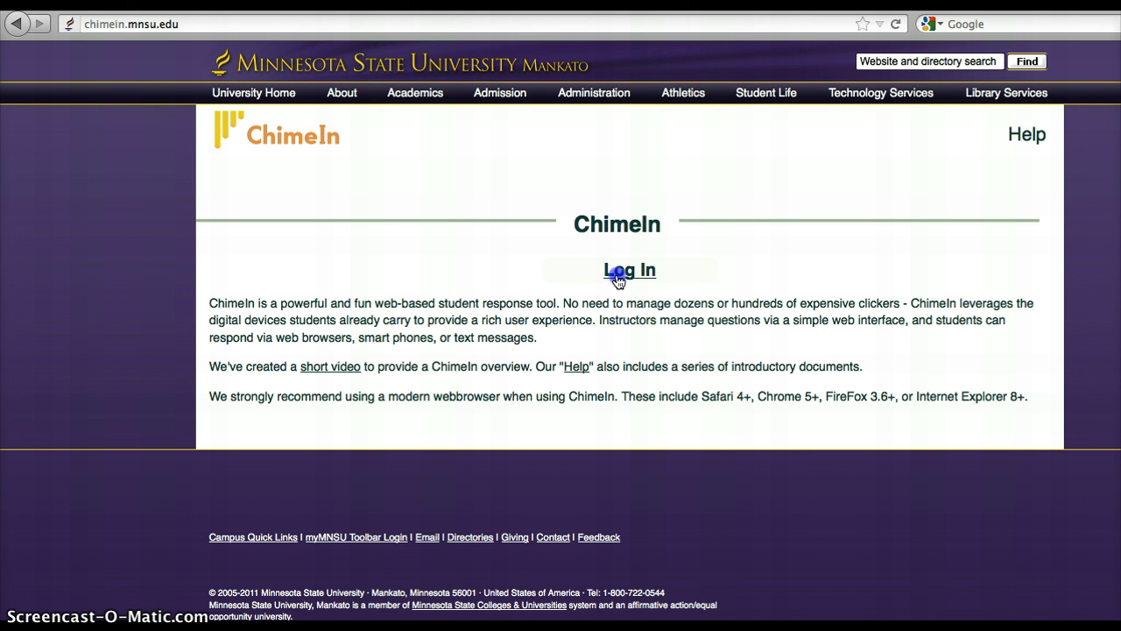
{"action": "left_click", "coordinate": [412, 283]}
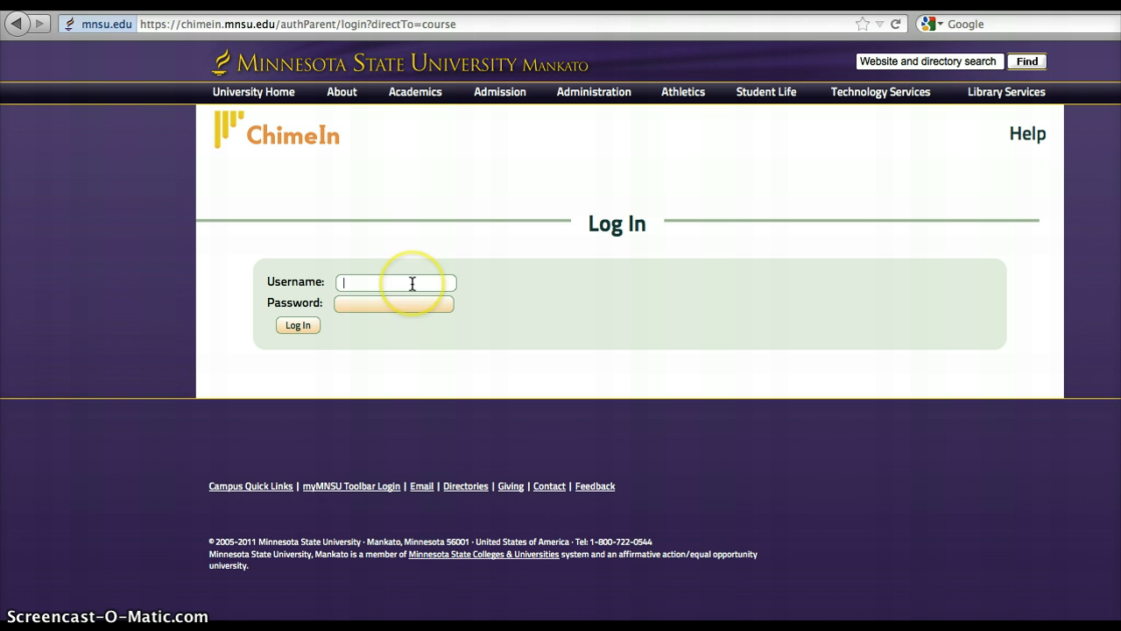
{"action": "type", "text": "dunnim"}
{"action": "key", "text": "Tab"}
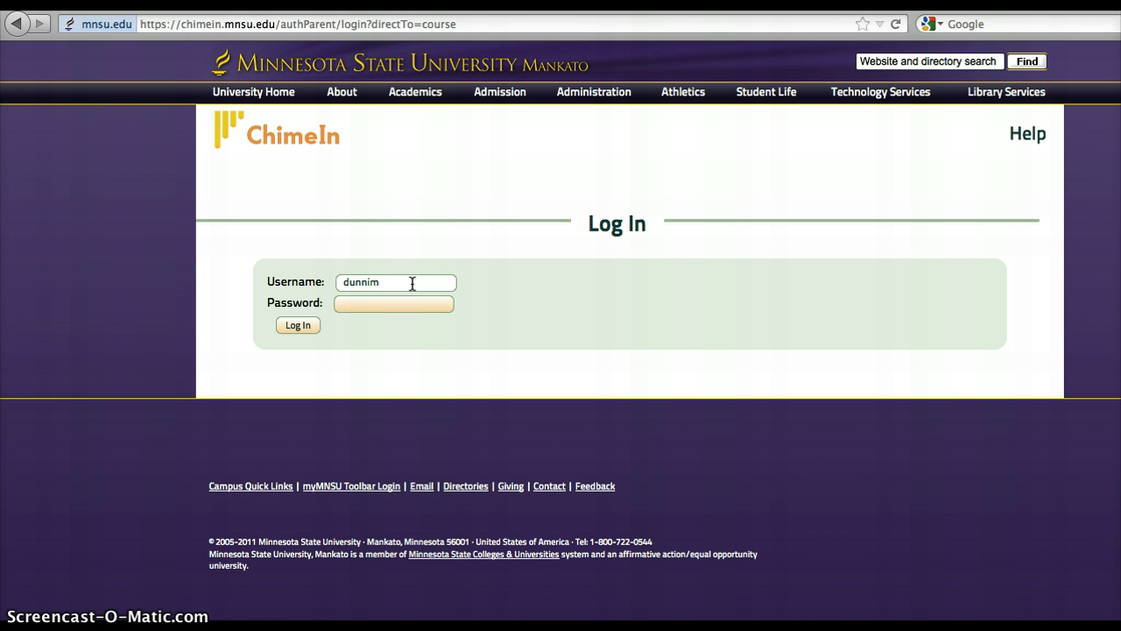
{"action": "type", "text": "•••••••••••••"}
{"action": "left_click", "coordinate": [301, 325]}
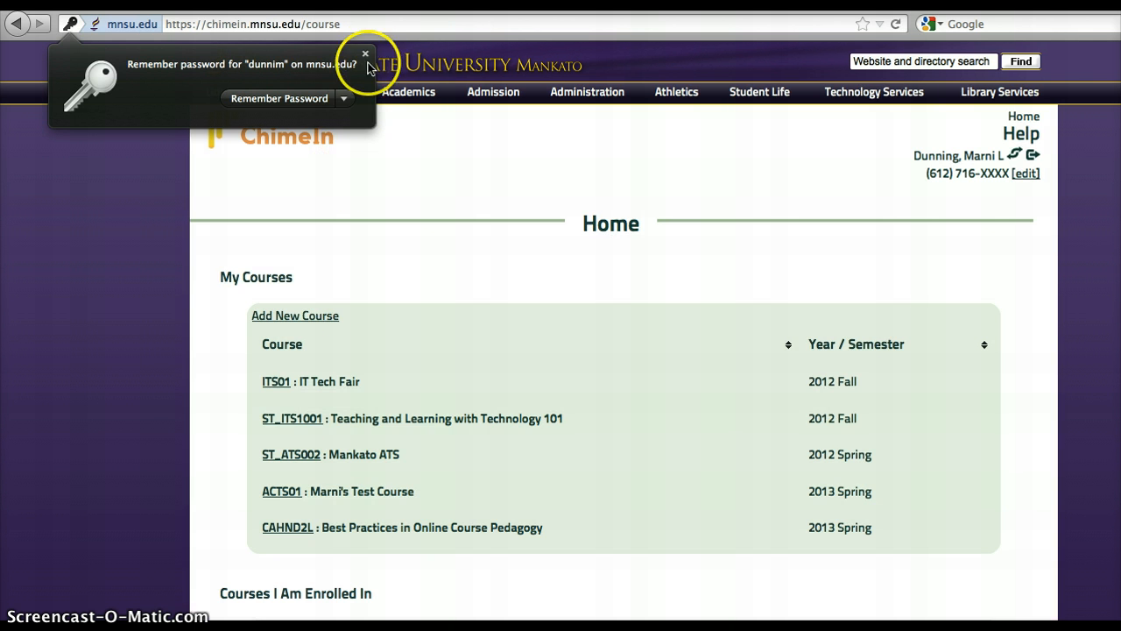
Dismiss the remember-password prompt and scroll down to the taught and enrolled course lists.
{"action": "left_click", "coordinate": [368, 56]}
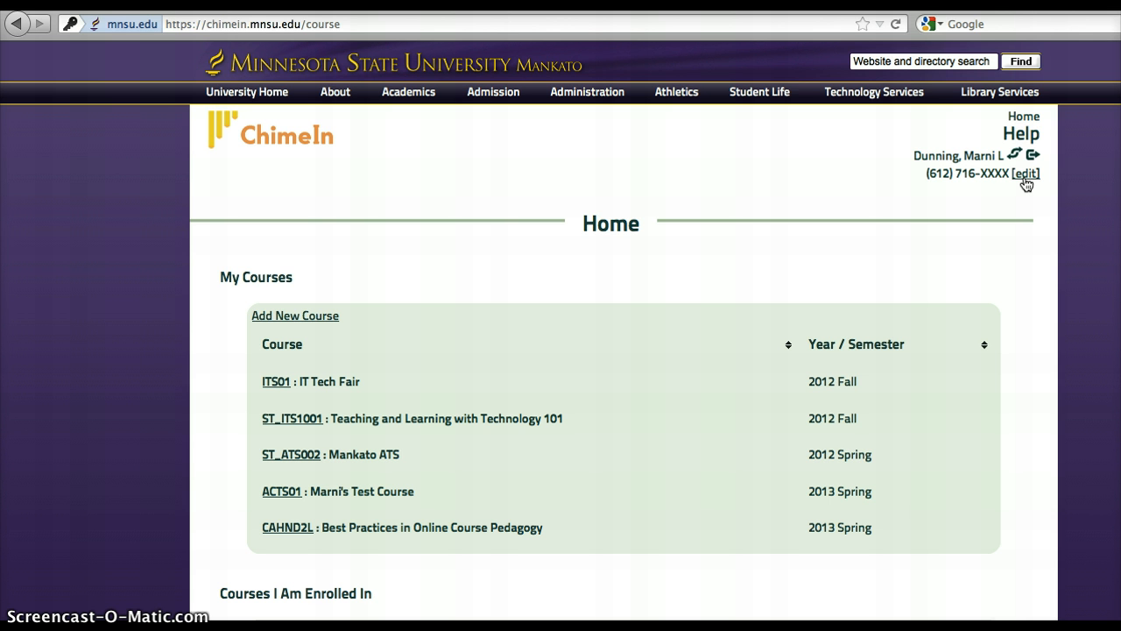
{"action": "scroll", "coordinate": [429, 273], "scroll_direction": "down", "scroll_amount": 3}
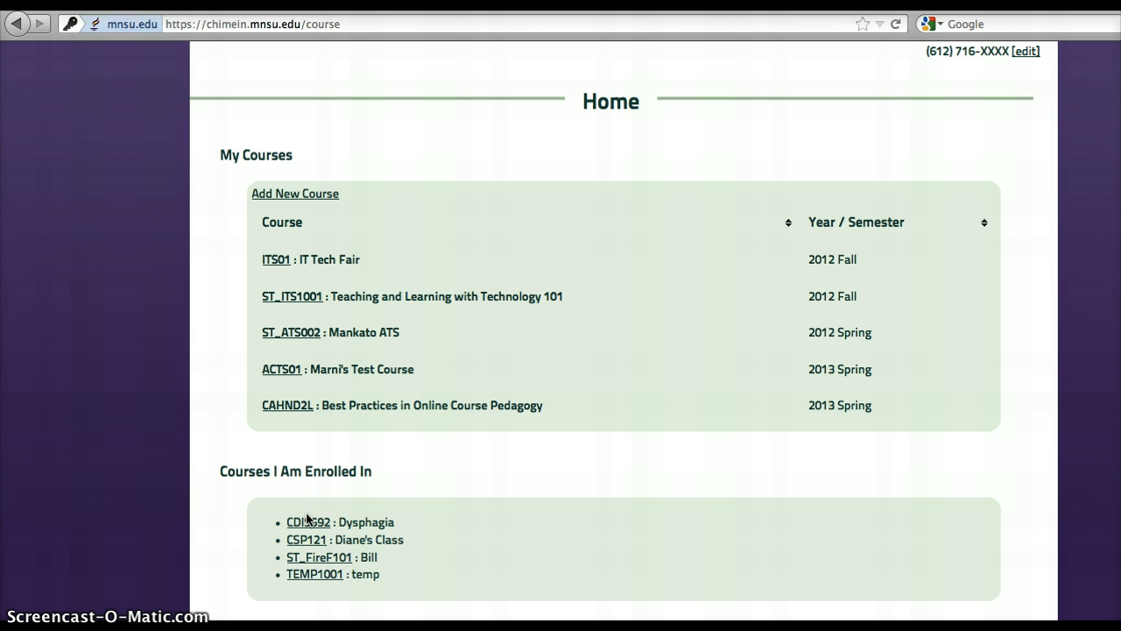
Start a new course named Instructional Design Presentation, department ATS, course number 111.
{"action": "left_click", "coordinate": [308, 195]}
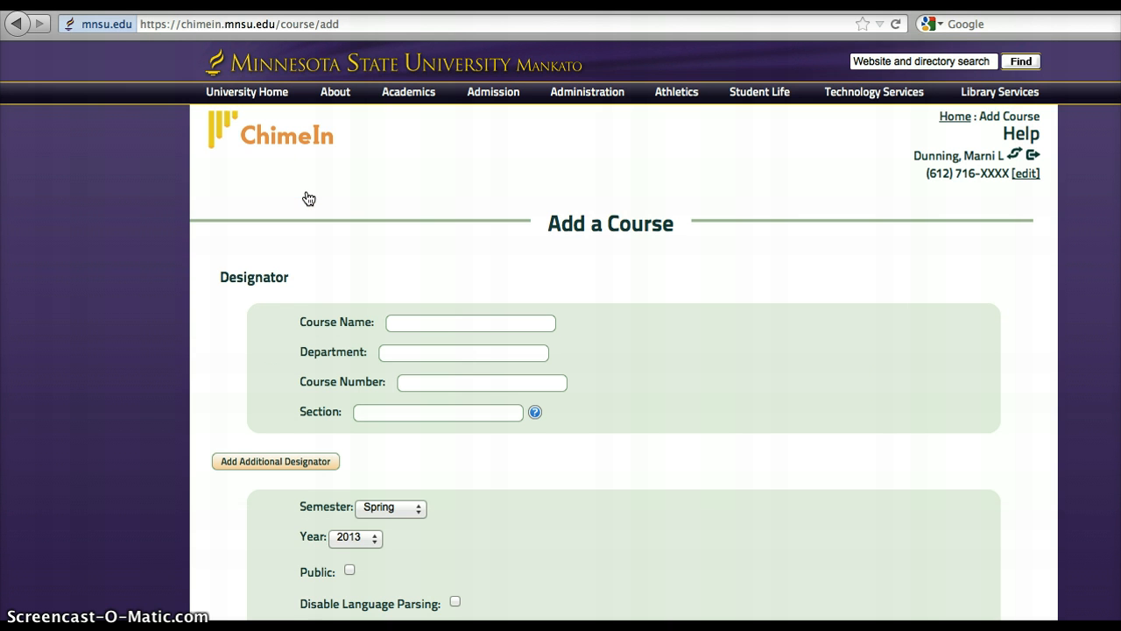
{"action": "scroll", "coordinate": [307, 194], "scroll_direction": "down", "scroll_amount": 3}
{"action": "left_click", "coordinate": [409, 245]}
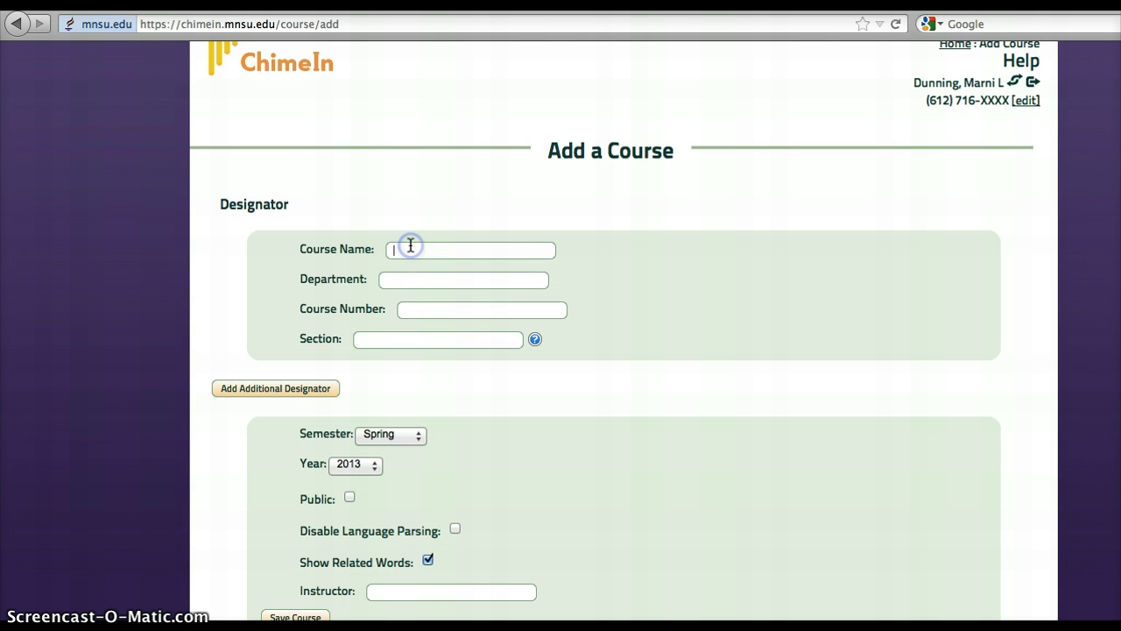
{"action": "type", "text": "Ins"}
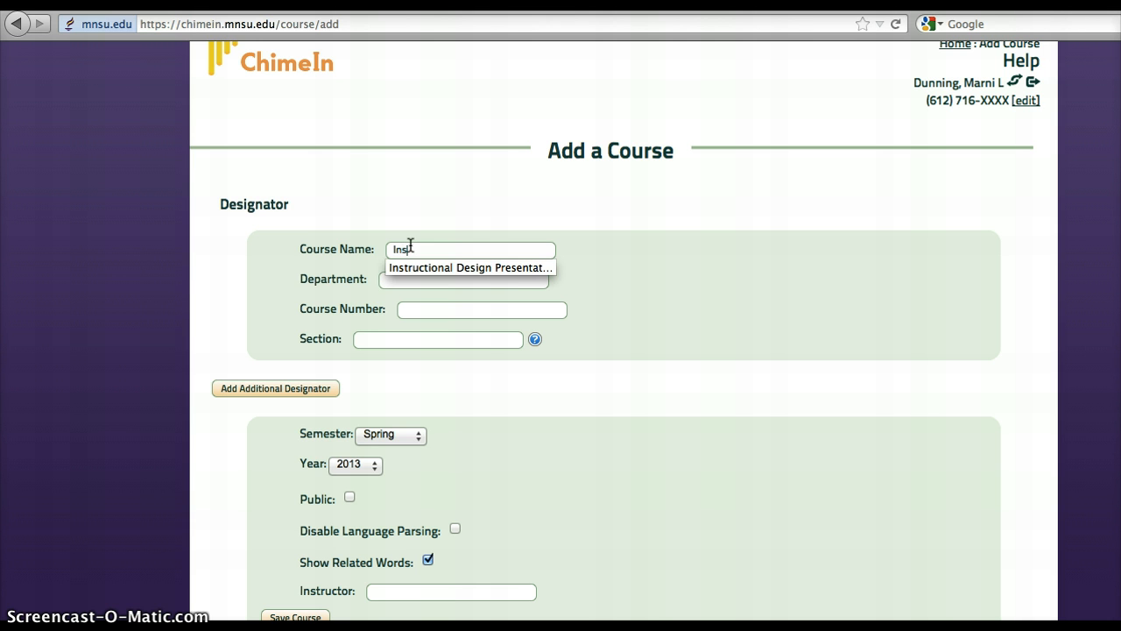
{"action": "key", "text": "Down"}
{"action": "key", "text": "Tab"}
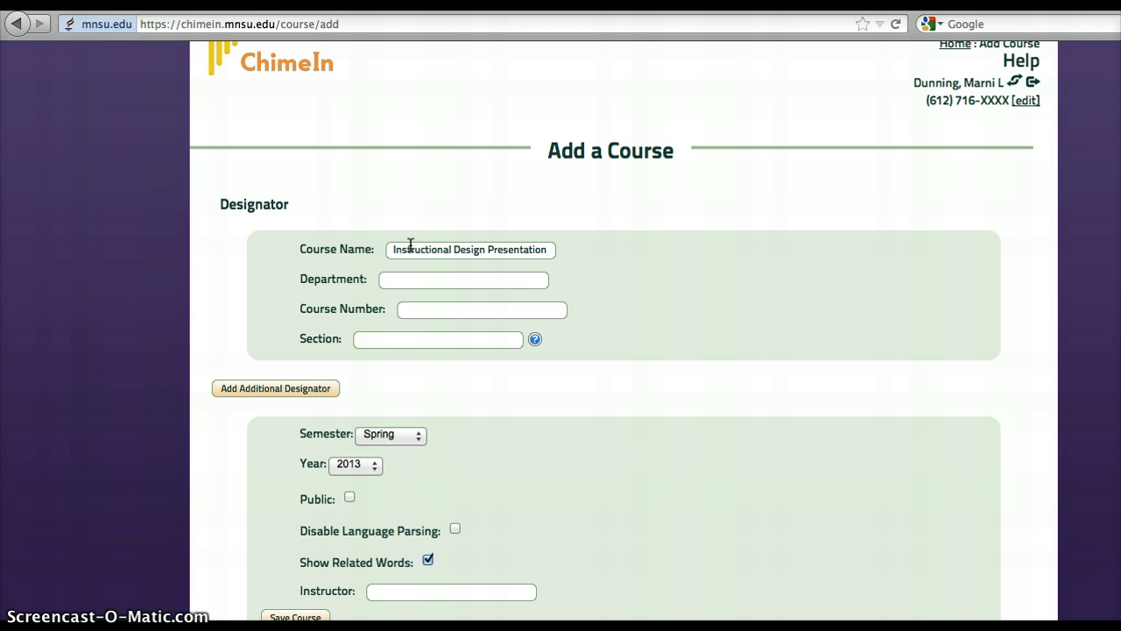
{"action": "type", "text": "Ats"}
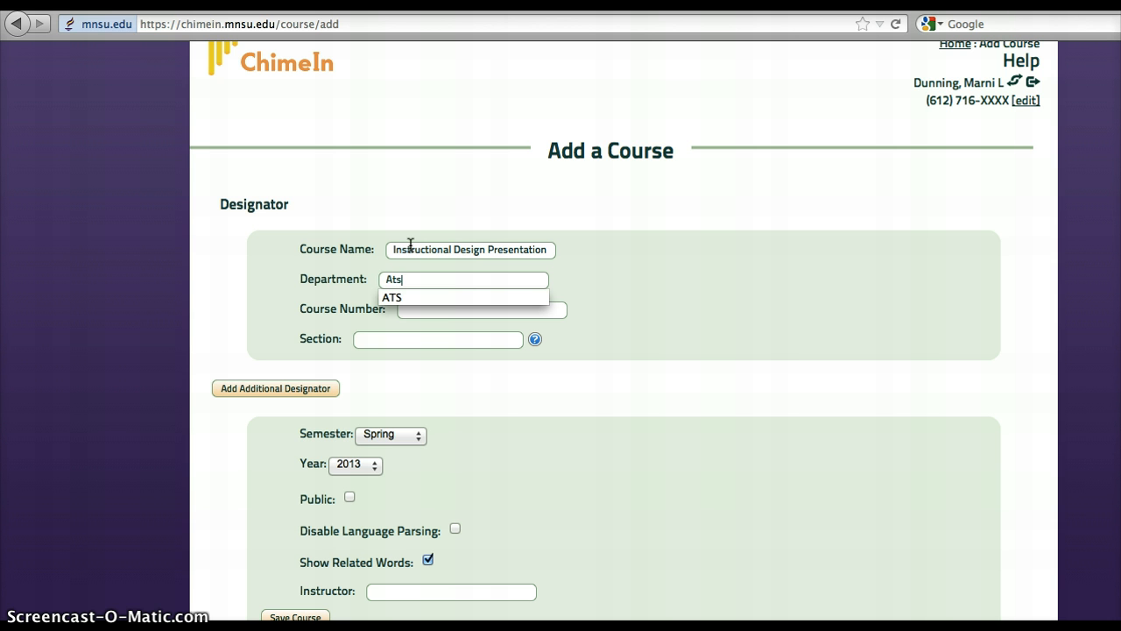
{"action": "key", "text": "Tab"}
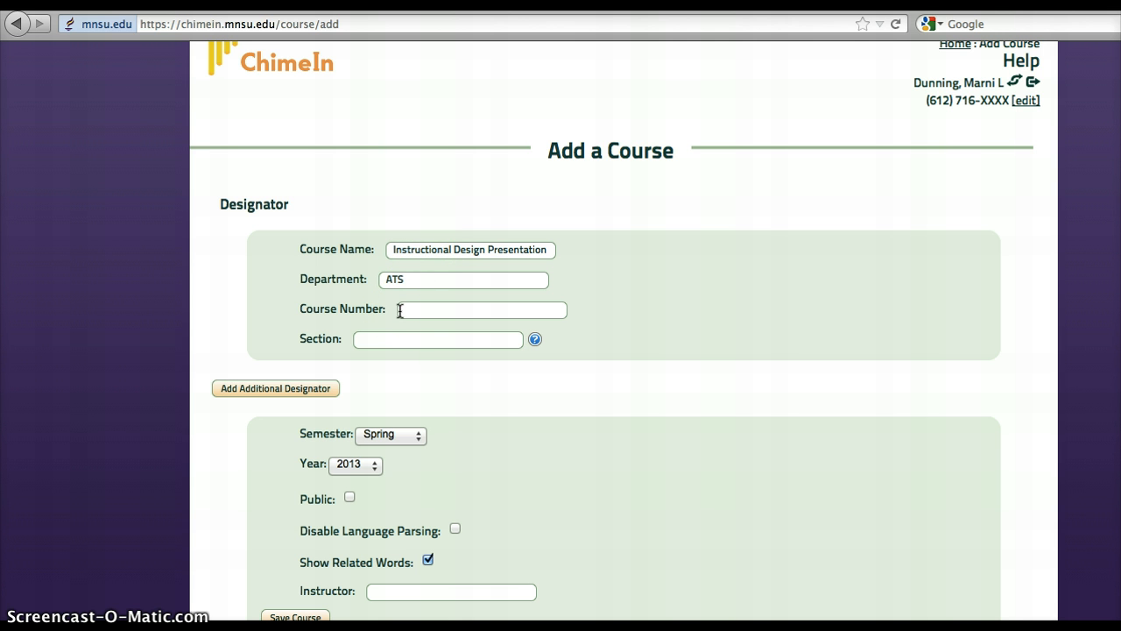
{"action": "type", "text": "111"}
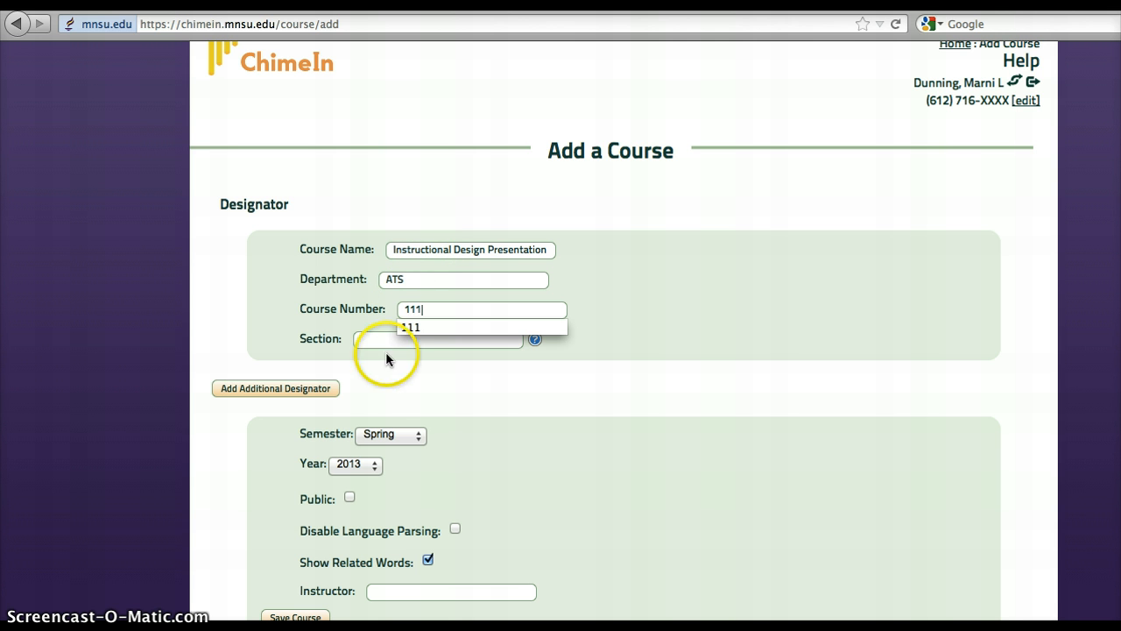
{"action": "left_click", "coordinate": [385, 396]}
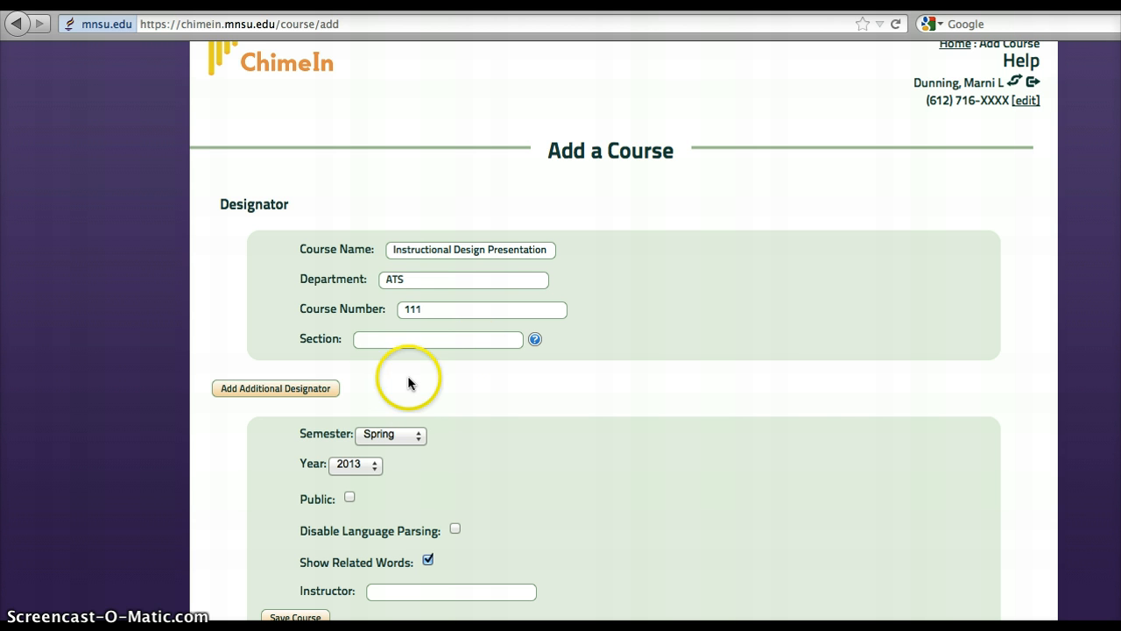
Make the course public, add the instructor, and save it.
{"action": "scroll", "coordinate": [408, 375], "scroll_direction": "down", "scroll_amount": 4}
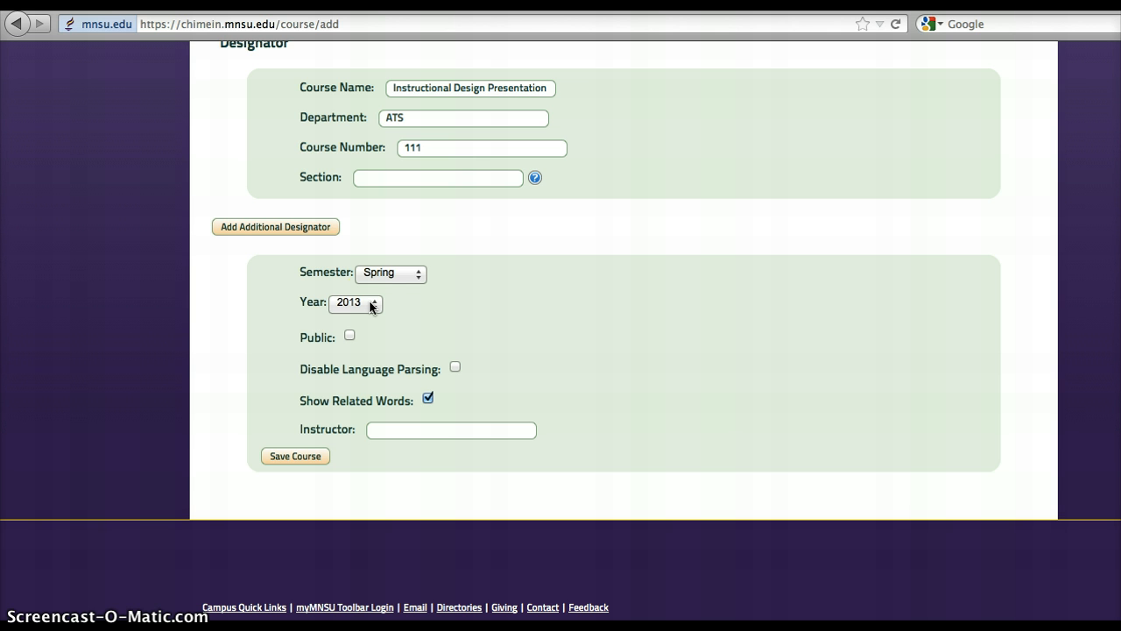
{"action": "left_click", "coordinate": [350, 335]}
{"action": "left_click", "coordinate": [388, 430]}
{"action": "type", "text": "dunning"}
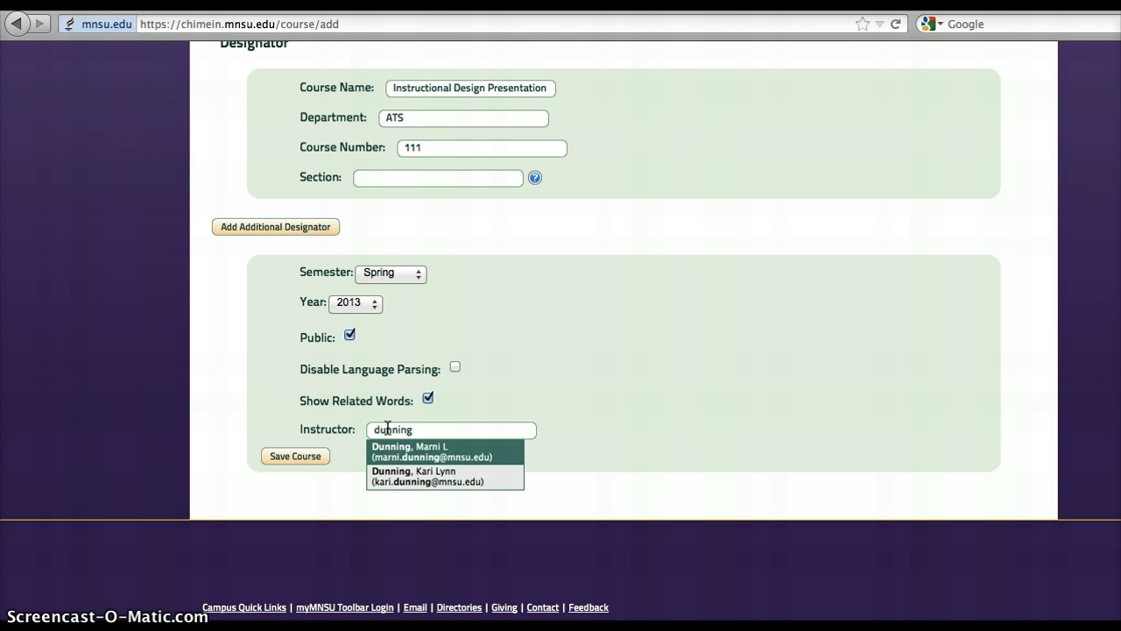
{"action": "left_click", "coordinate": [410, 473]}
{"action": "left_click", "coordinate": [419, 455]}
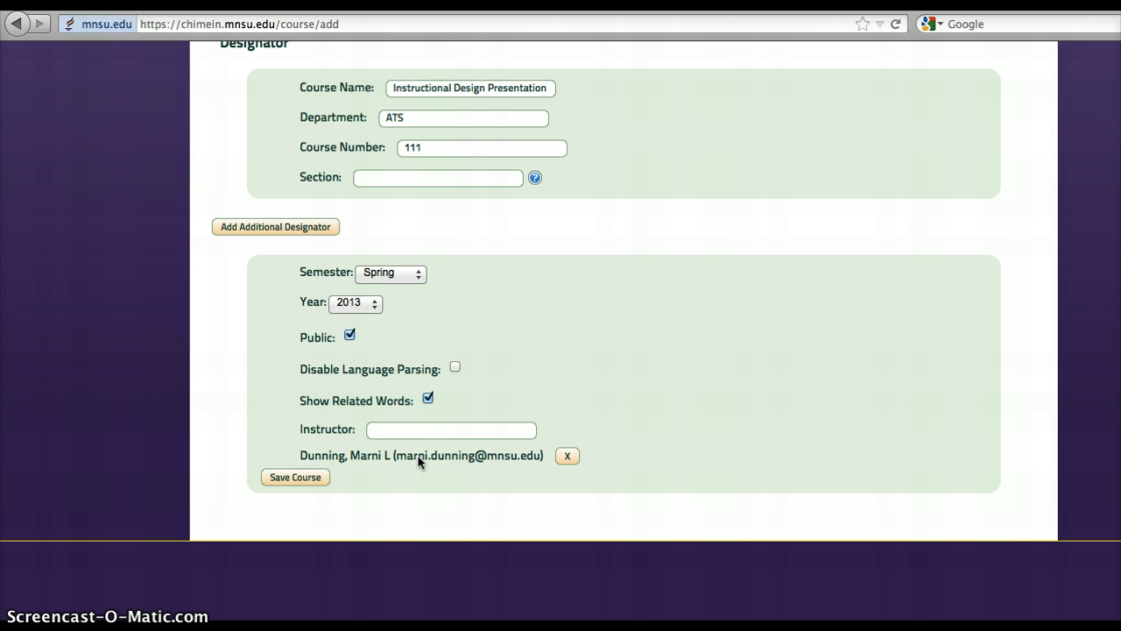
{"action": "left_click", "coordinate": [312, 477]}
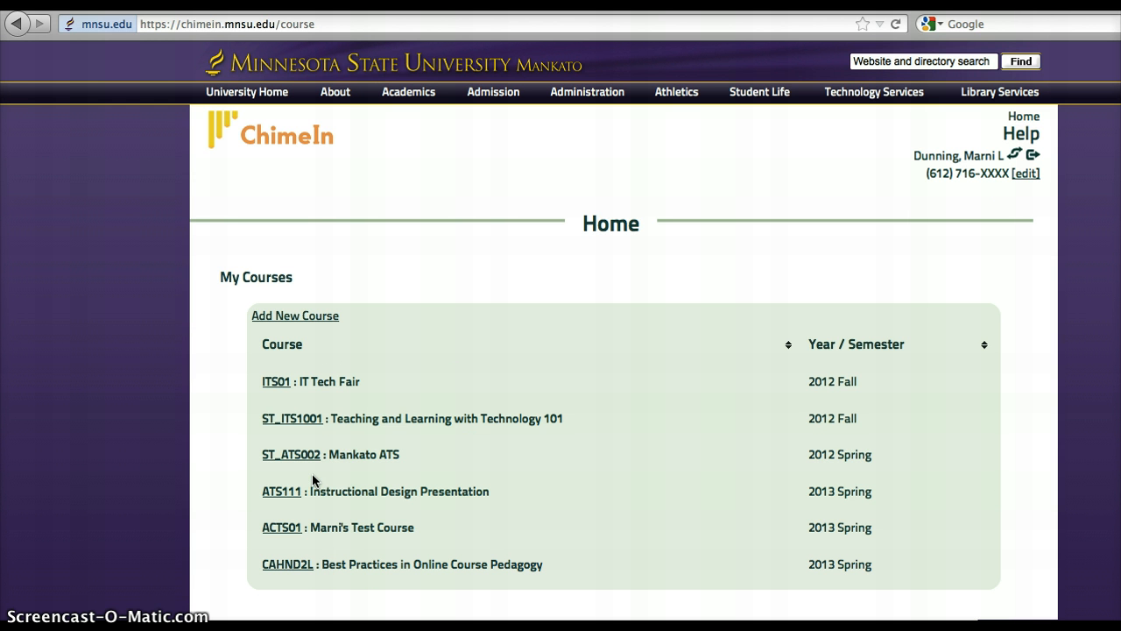
{"action": "left_click", "coordinate": [290, 497]}
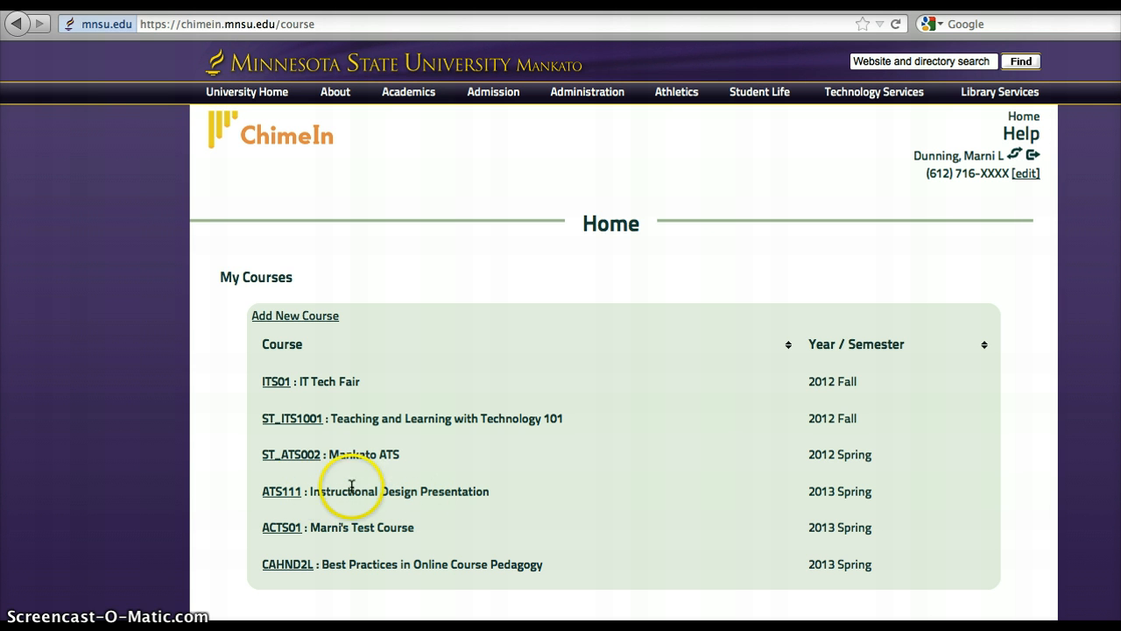
Open the ATS111 course's editing page, which has no questions yet.
{"action": "left_click", "coordinate": [292, 496]}
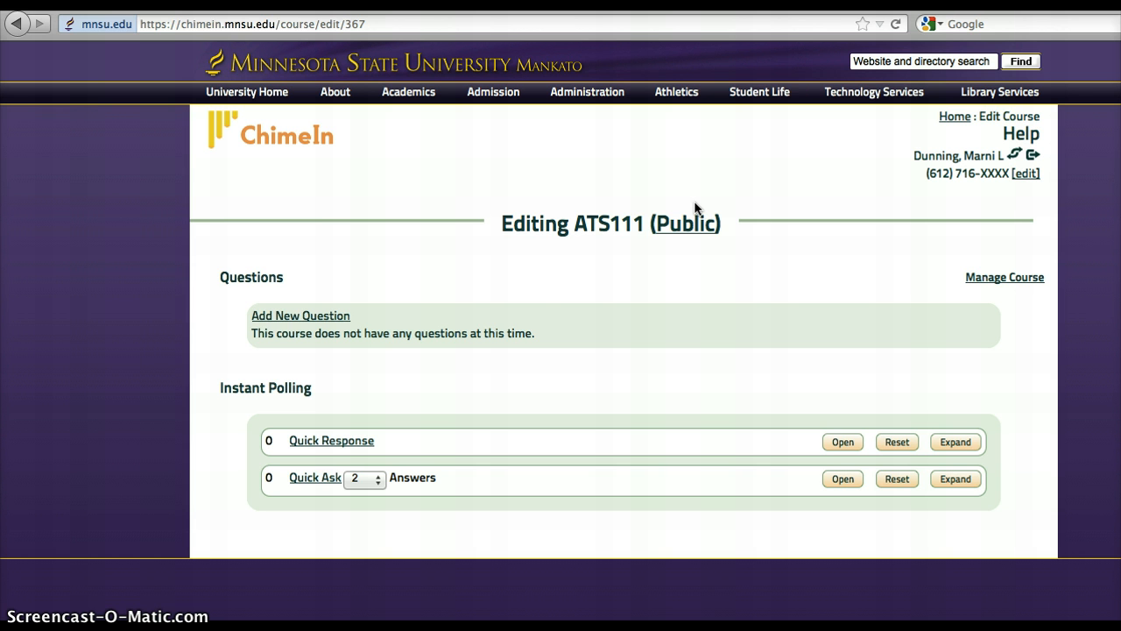
{"action": "left_click", "coordinate": [279, 319]}
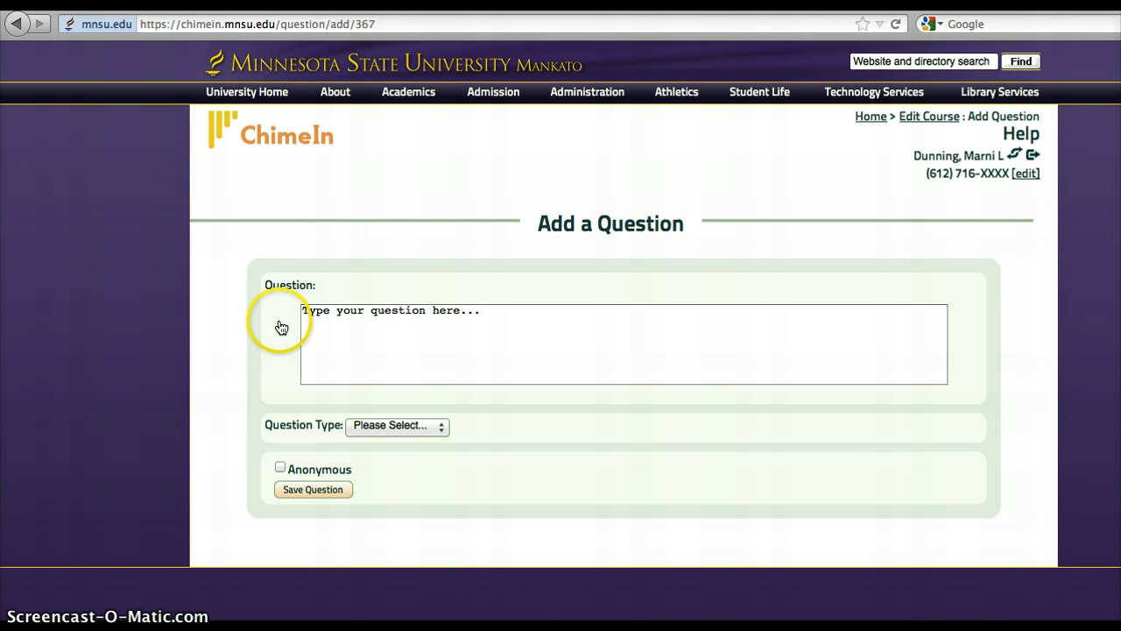
{"action": "left_click", "coordinate": [17, 24]}
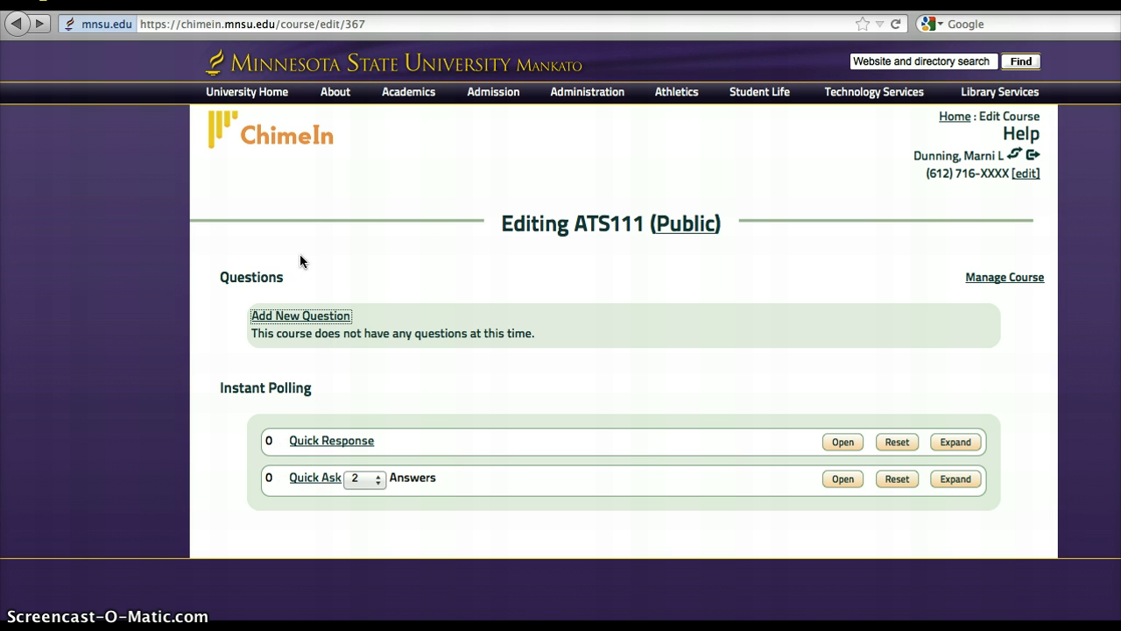
Open Manage Course for ATS111 and review its General, Designators, Instructors and Users sections.
{"action": "left_click", "coordinate": [990, 280]}
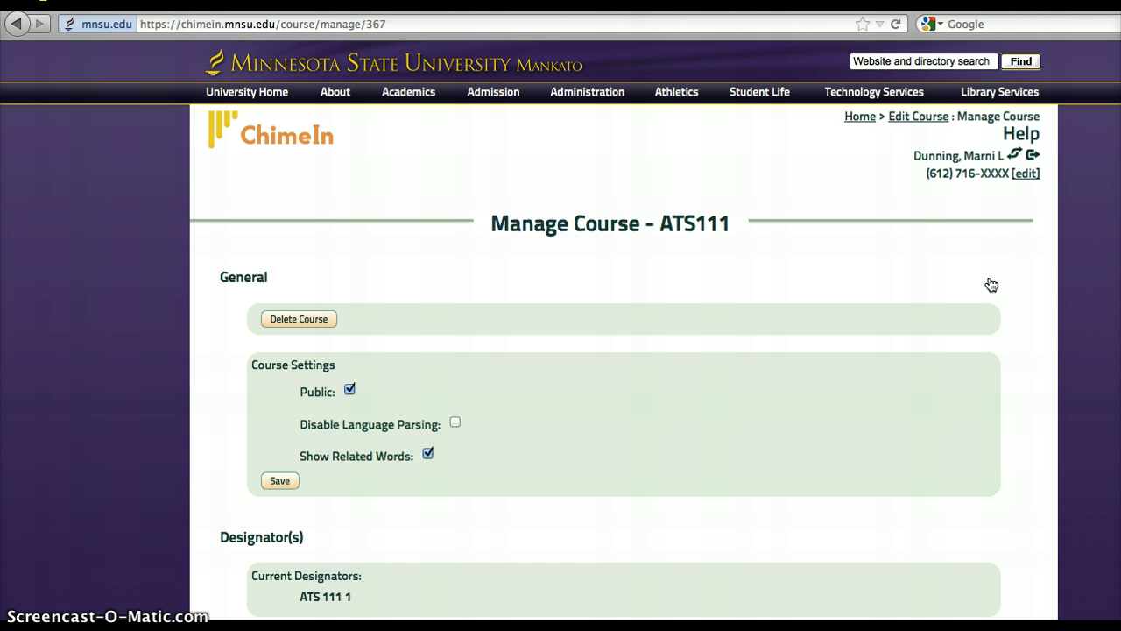
{"action": "scroll", "coordinate": [785, 347], "scroll_direction": "down", "scroll_amount": 3}
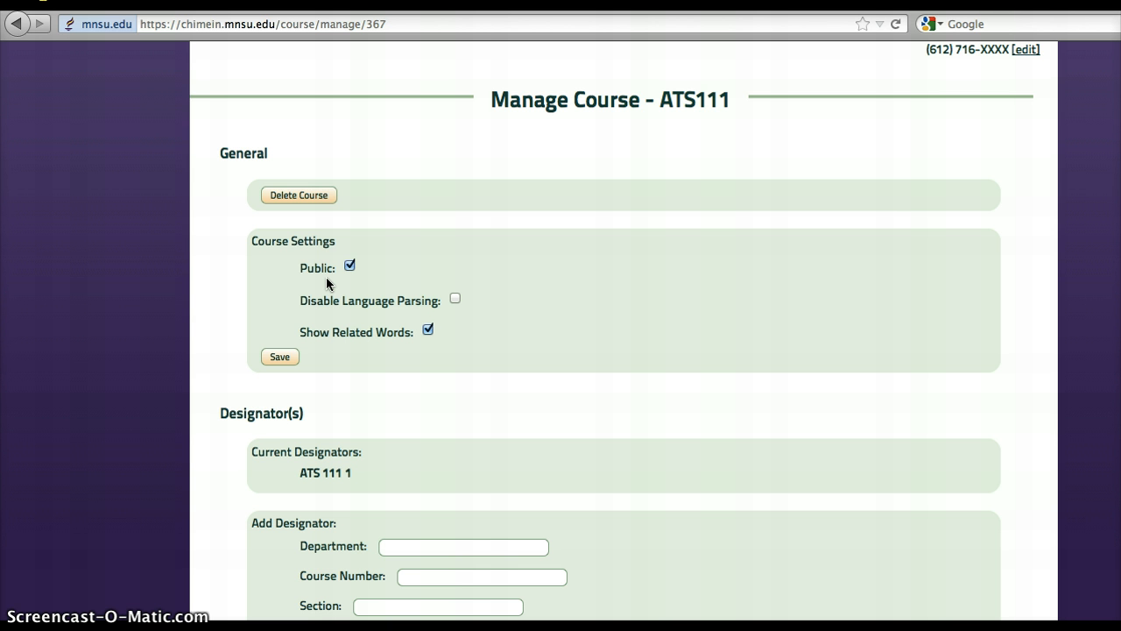
{"action": "scroll", "coordinate": [394, 283], "scroll_direction": "down", "scroll_amount": 6}
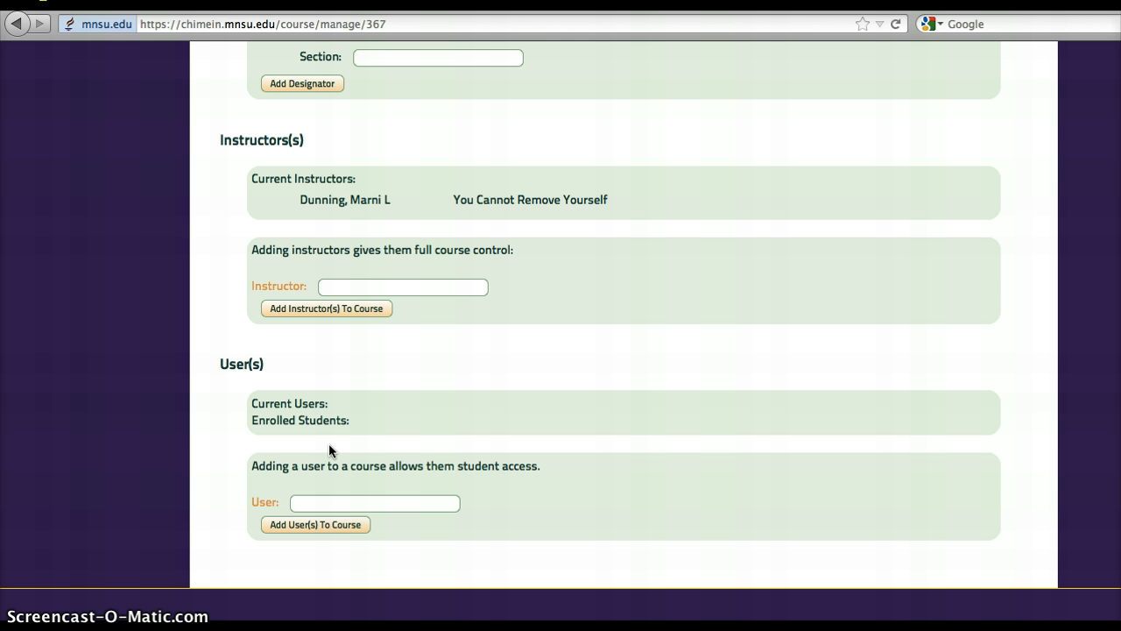
{"action": "scroll", "coordinate": [328, 445], "scroll_direction": "up", "scroll_amount": 9}
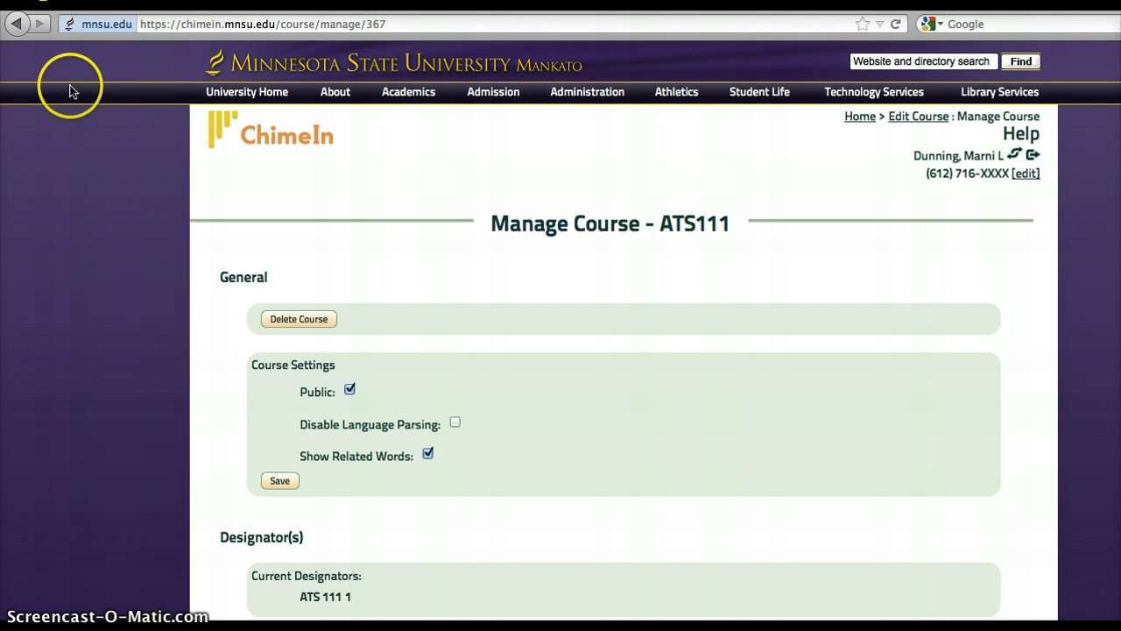
Add and save the anonymous Free Response question 'What is your favorite pizza?'.
{"action": "left_click", "coordinate": [16, 25]}
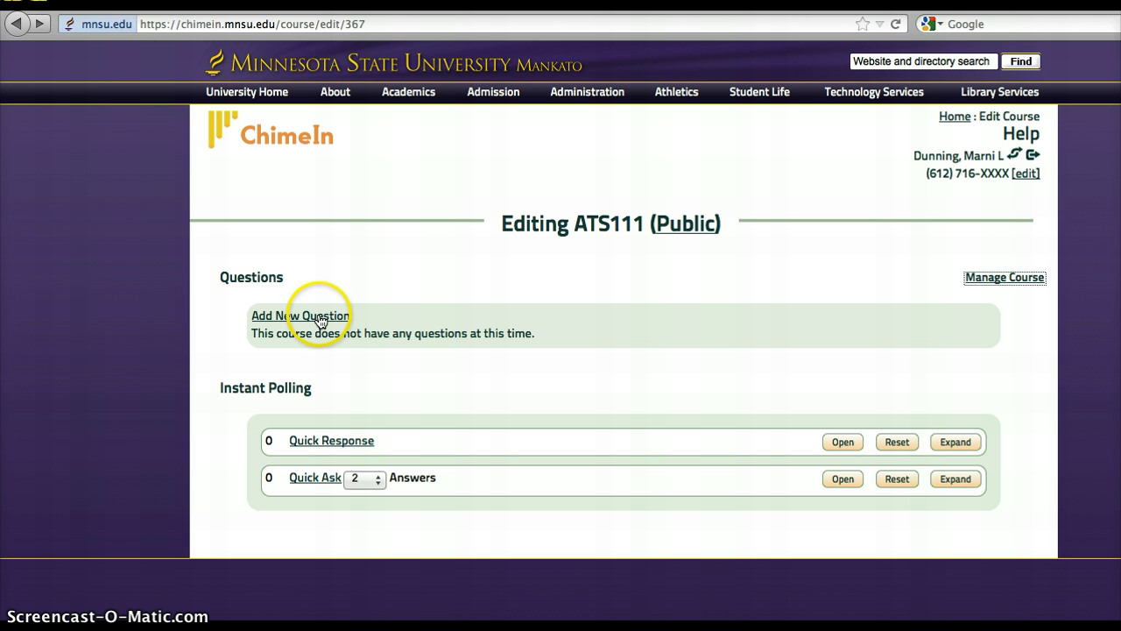
{"action": "left_click", "coordinate": [320, 318]}
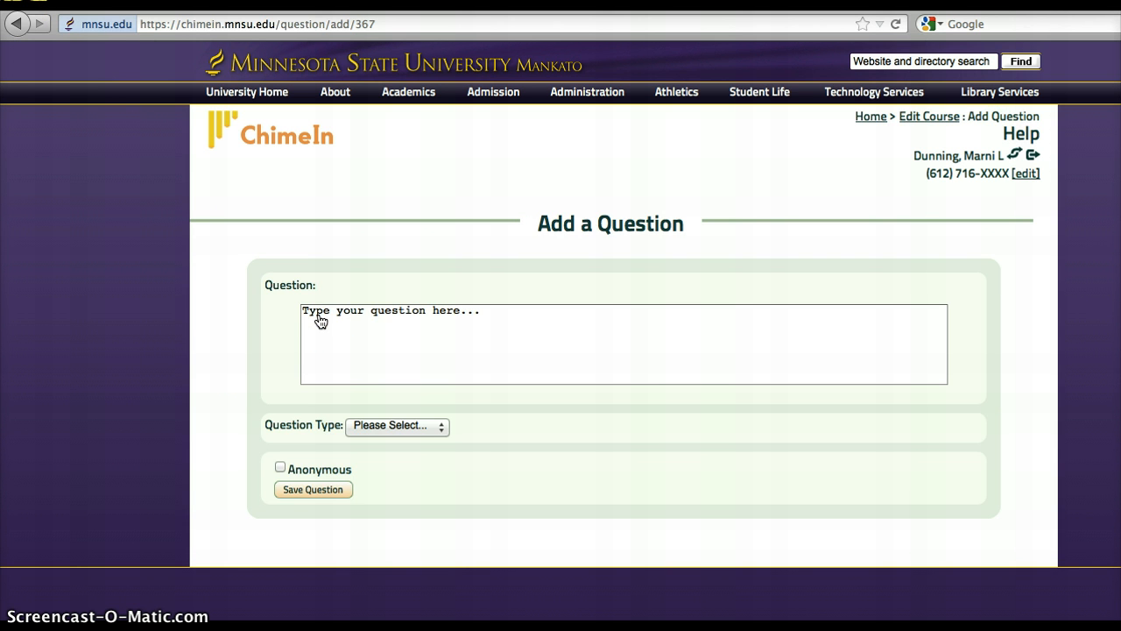
{"action": "left_click", "coordinate": [319, 315]}
{"action": "type", "text": "Wha"}
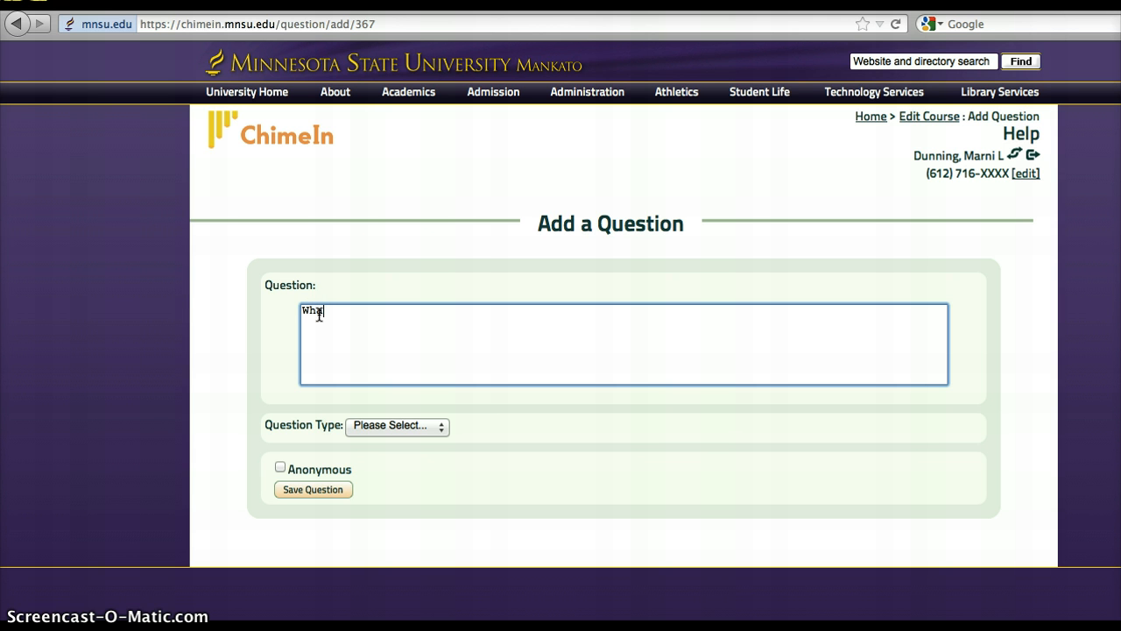
{"action": "type", "text": "t is your favorite pizza?"}
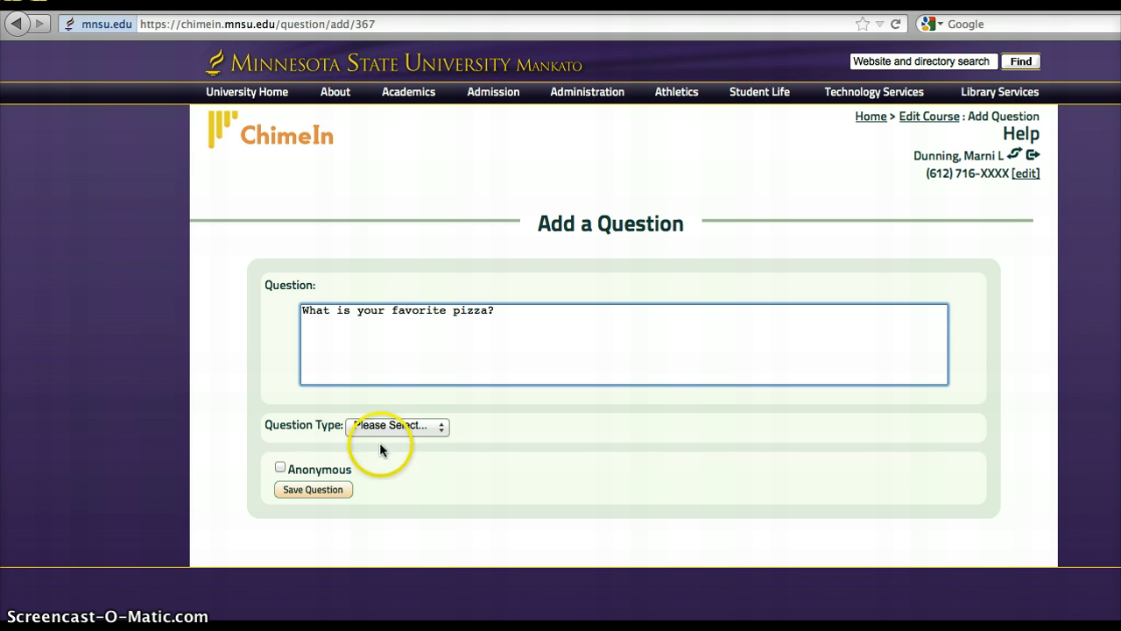
{"action": "left_click", "coordinate": [405, 427]}
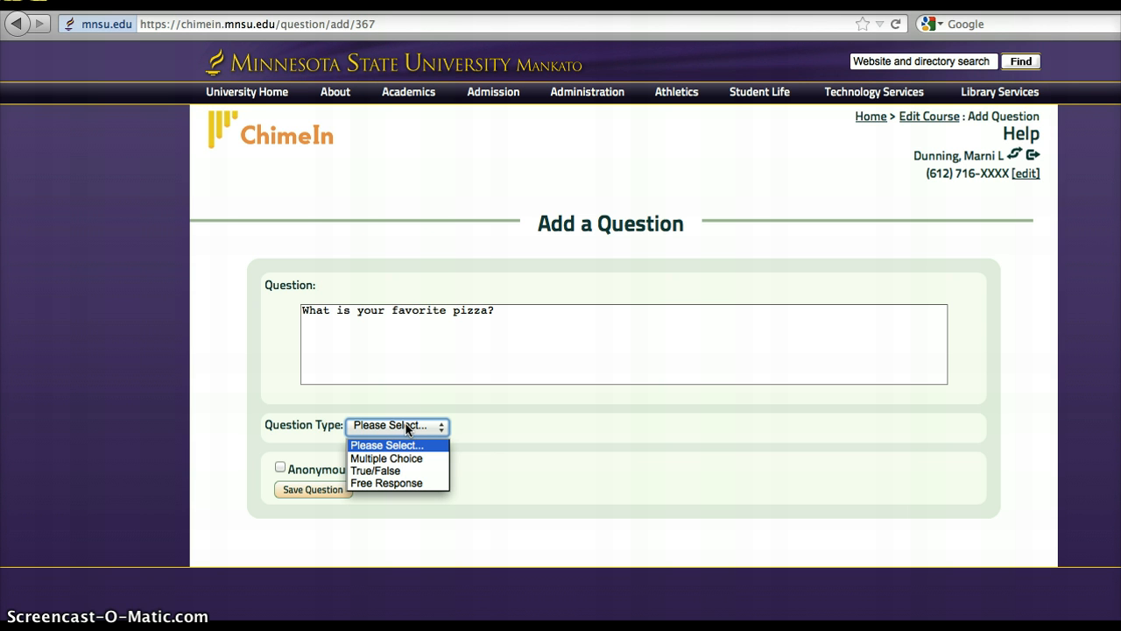
{"action": "left_click", "coordinate": [399, 482]}
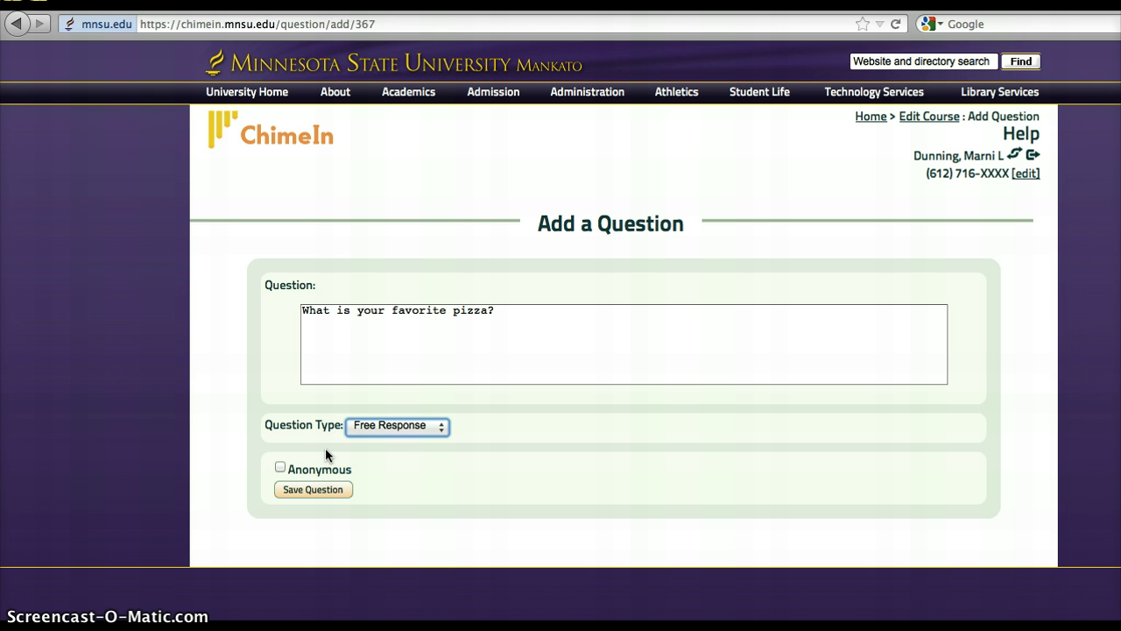
{"action": "left_click", "coordinate": [280, 467]}
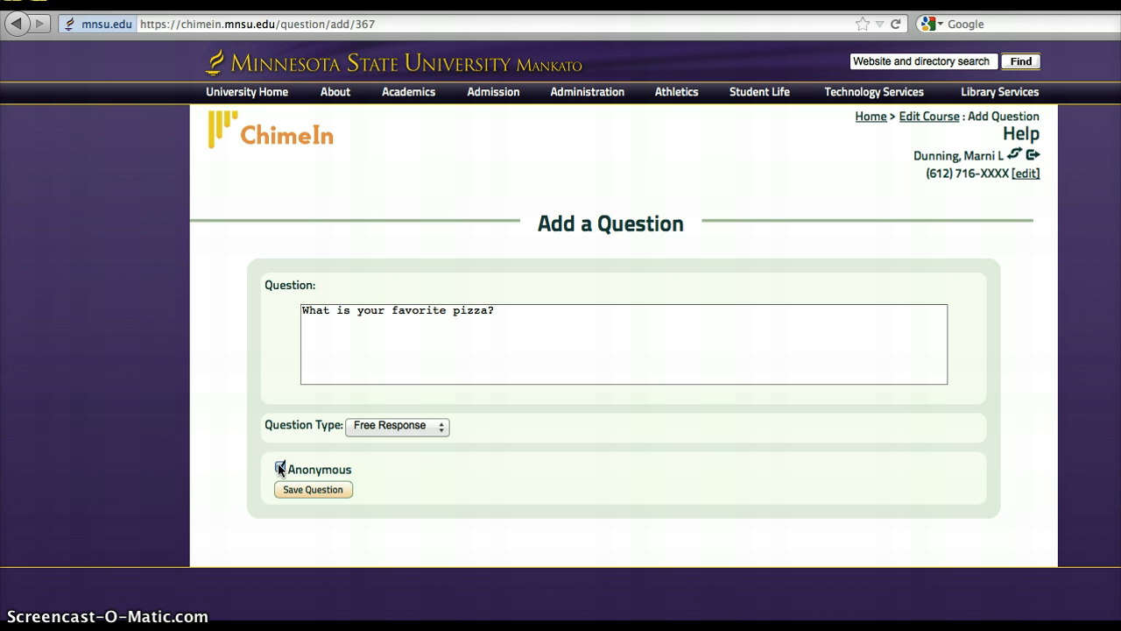
{"action": "left_click", "coordinate": [323, 491]}
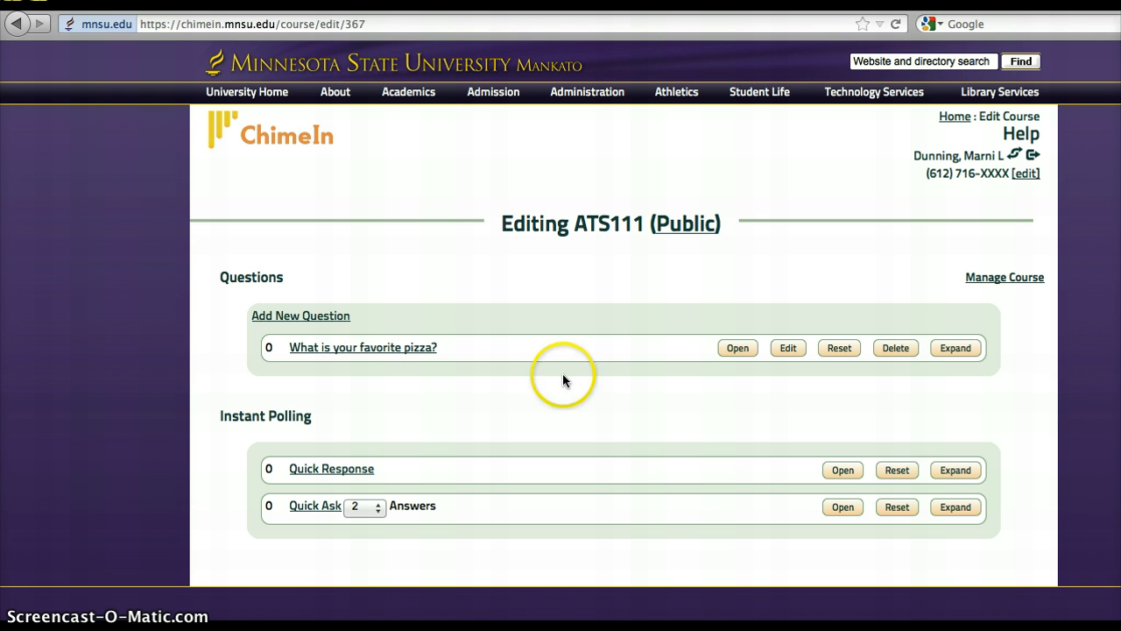
Open 'What is your favorite pizza?' for responses from the Editing ATS111 page.
{"action": "left_click", "coordinate": [737, 348]}
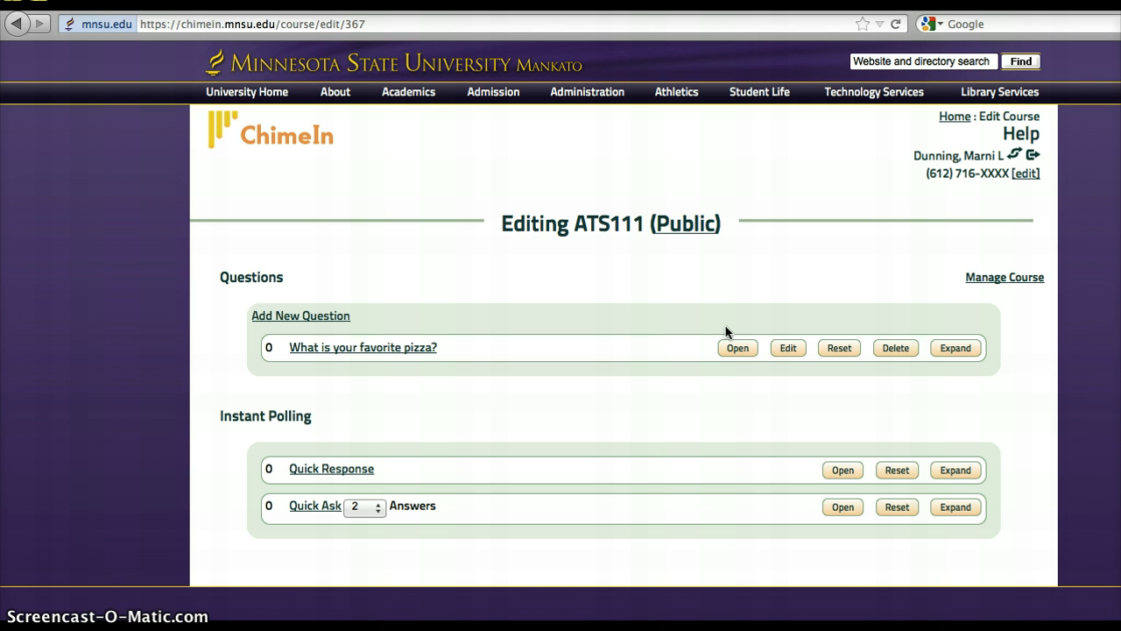
{"action": "left_click", "coordinate": [738, 348]}
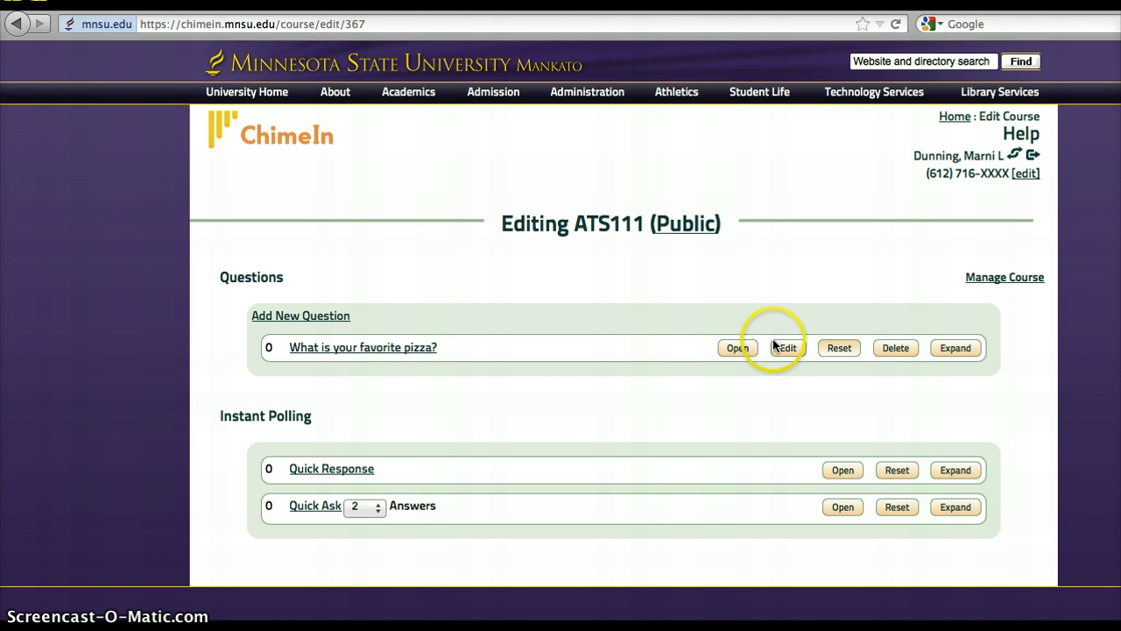
{"action": "left_click", "coordinate": [740, 348]}
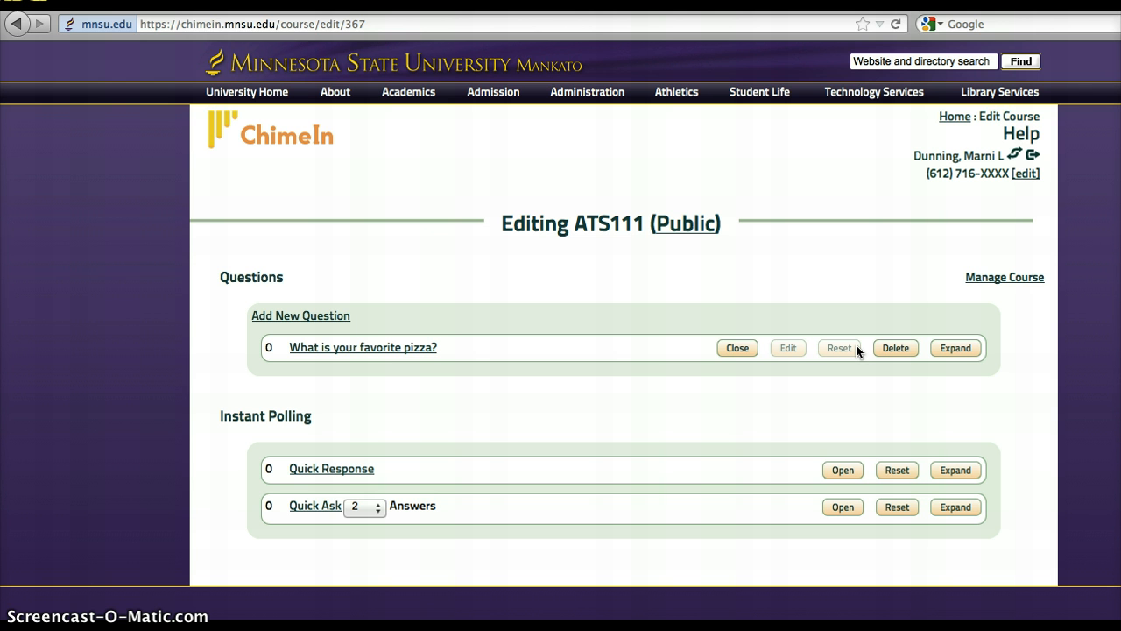
{"action": "left_click", "coordinate": [963, 348]}
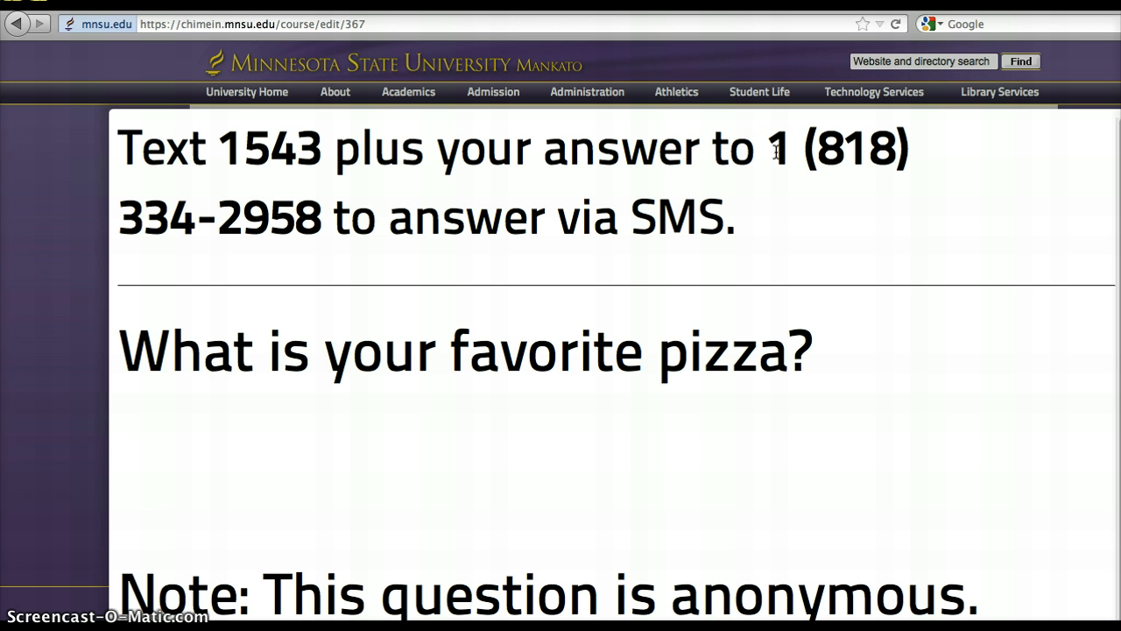
{"action": "left_click_drag", "start_coordinate": [777, 152], "coordinate": [324, 211]}
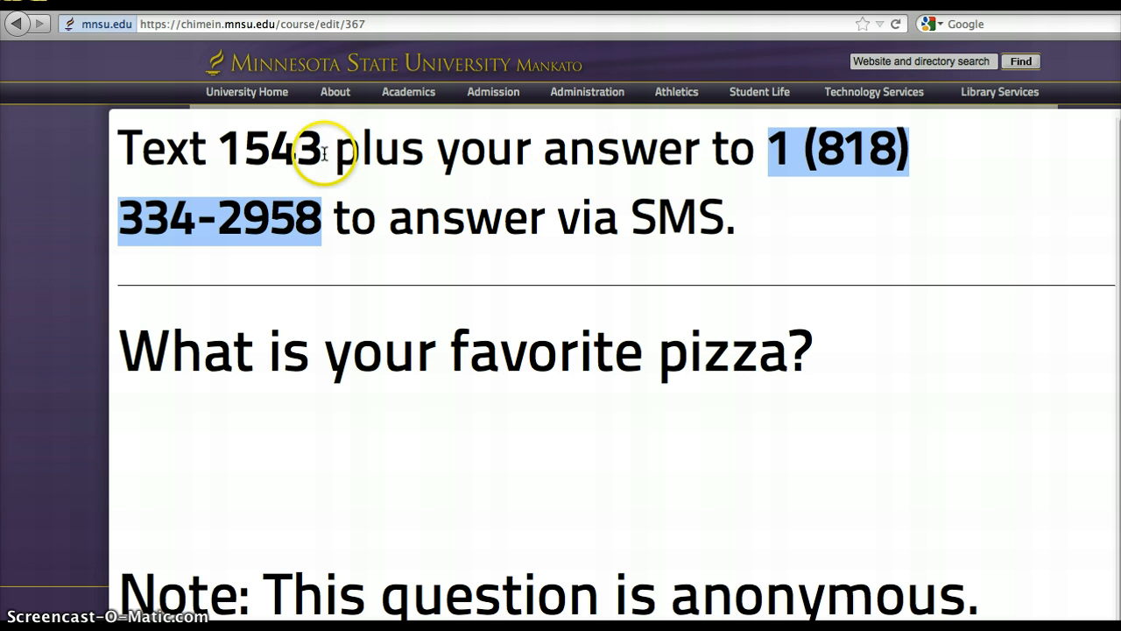
{"action": "left_click_drag", "start_coordinate": [321, 153], "coordinate": [227, 153]}
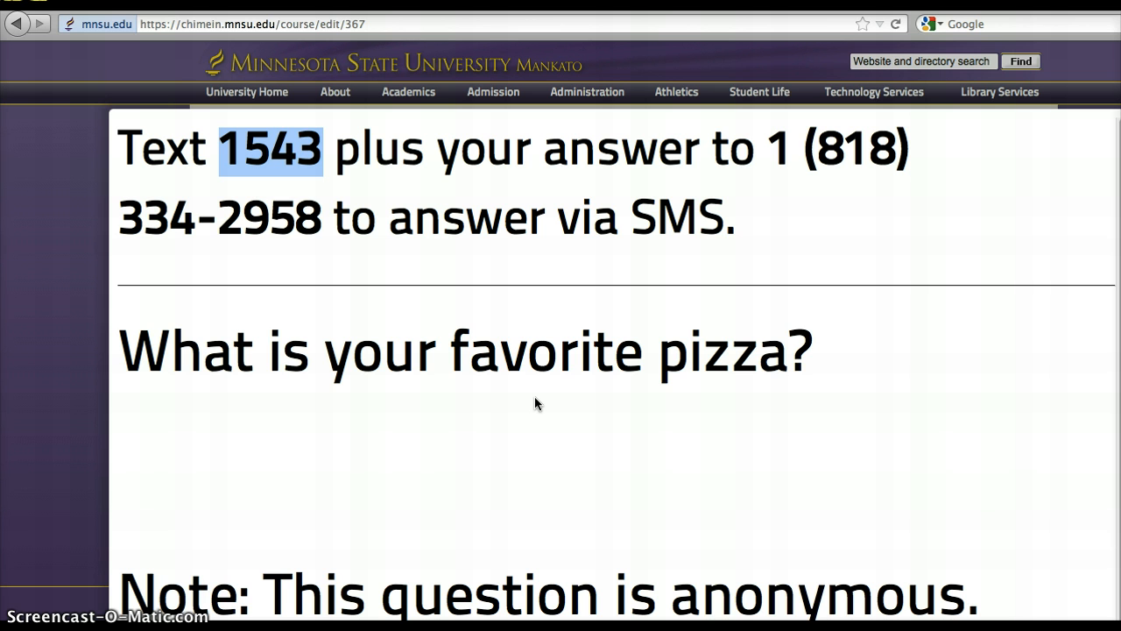
{"action": "left_click", "coordinate": [594, 402]}
{"action": "left_click", "coordinate": [903, 272]}
{"action": "left_click", "coordinate": [1119, 123]}
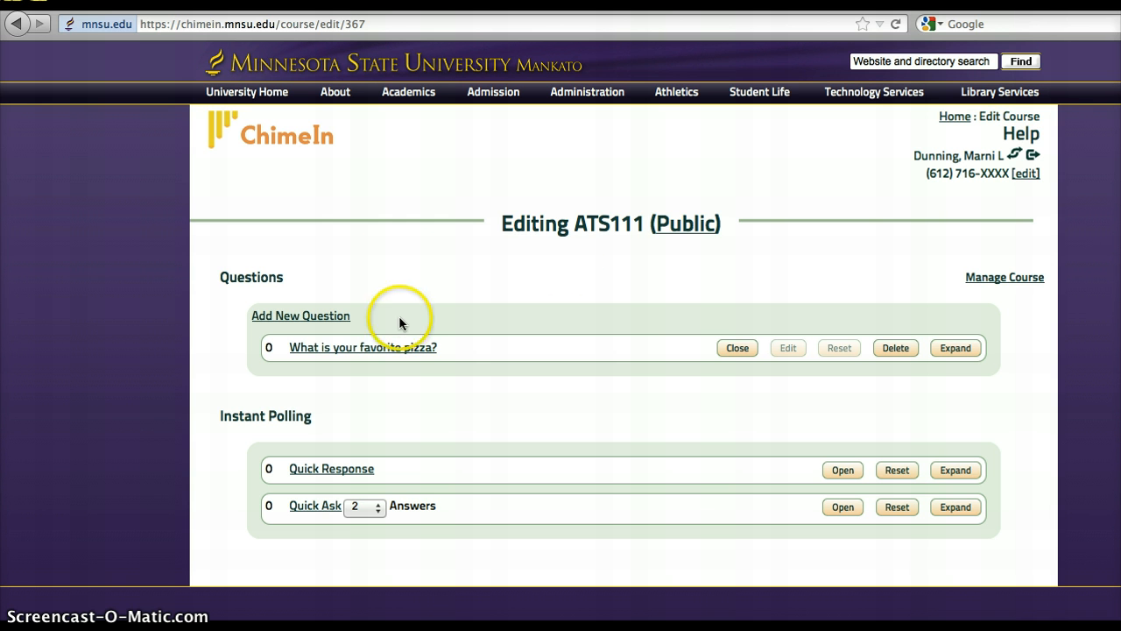
Copy the course's public URL and load it in a new tab.
{"action": "left_click", "coordinate": [685, 226]}
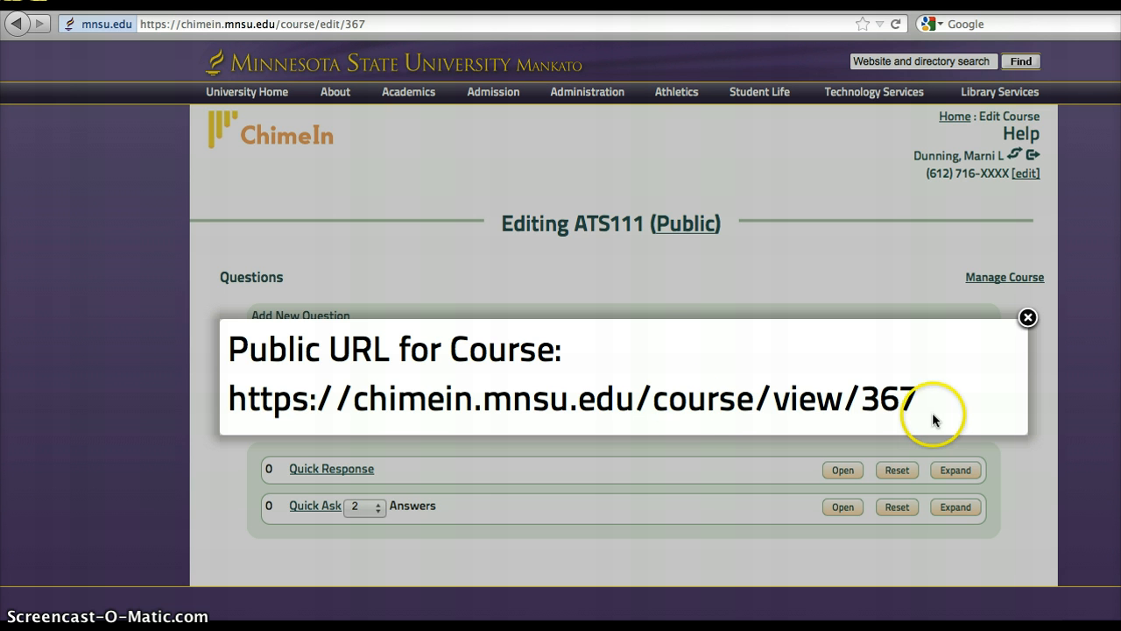
{"action": "left_click_drag", "start_coordinate": [912, 400], "coordinate": [237, 406]}
{"action": "key", "text": "super+c"}
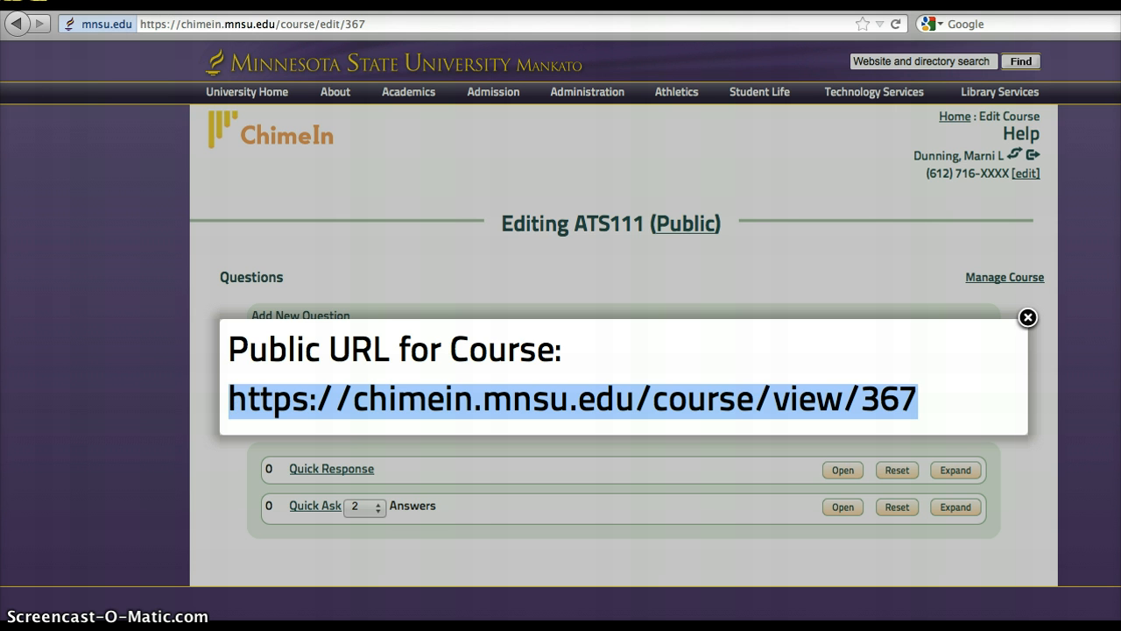
{"action": "key", "text": "super+t"}
{"action": "left_click", "coordinate": [418, 24]}
{"action": "key", "text": "super+v"}
{"action": "key", "text": "Return"}
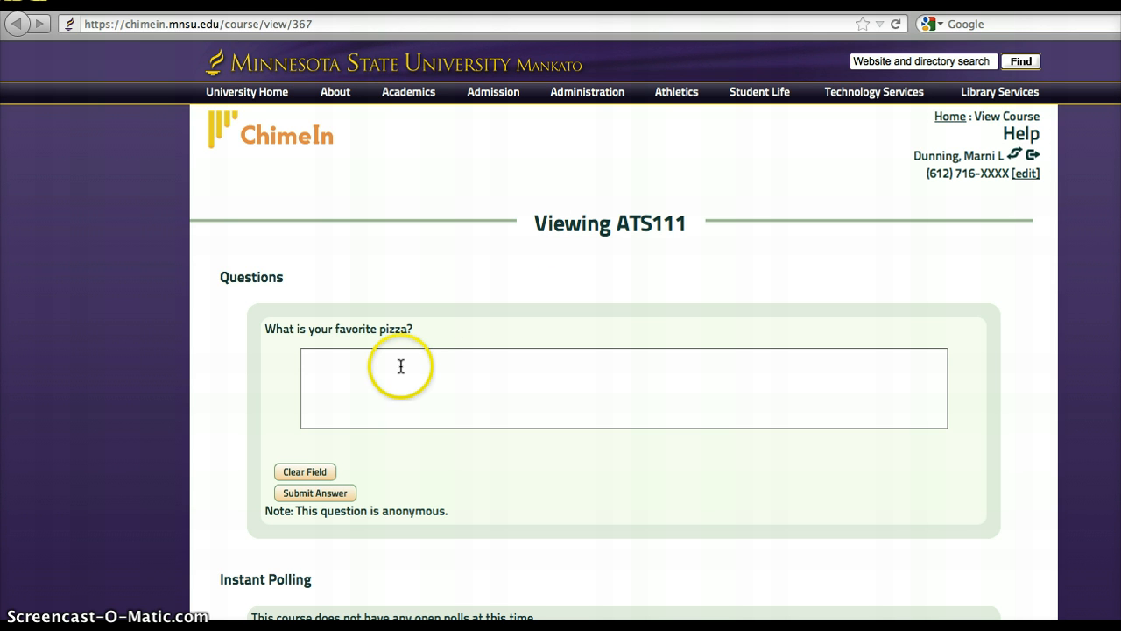
Submit the pizza answers Mushroom and Cheese.
{"action": "left_click", "coordinate": [400, 367]}
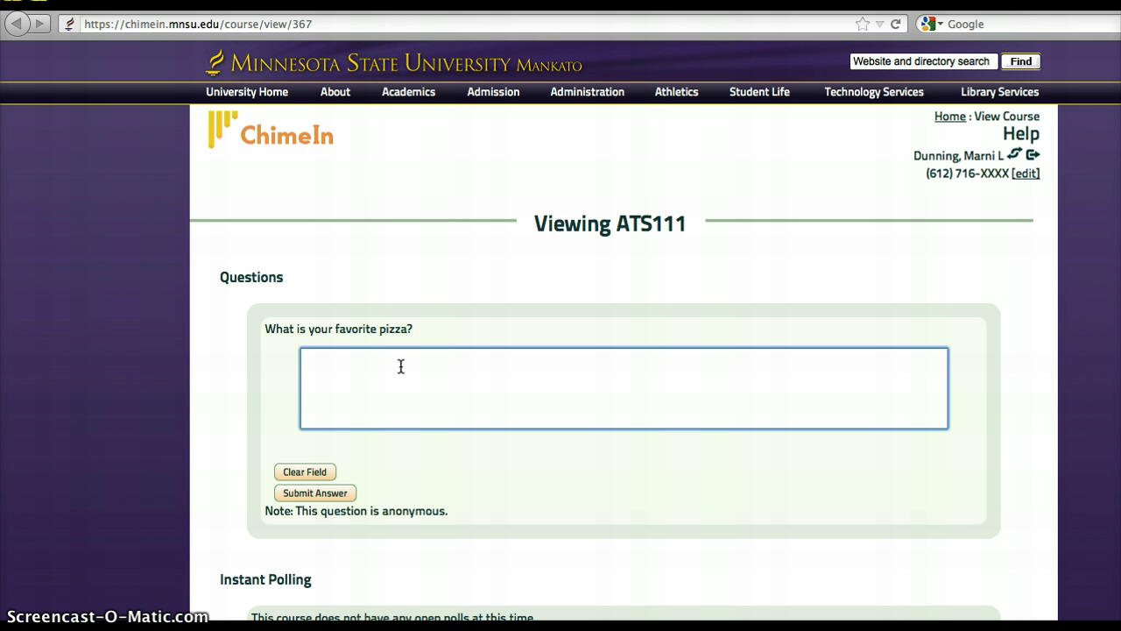
{"action": "type", "text": "Mushroom"}
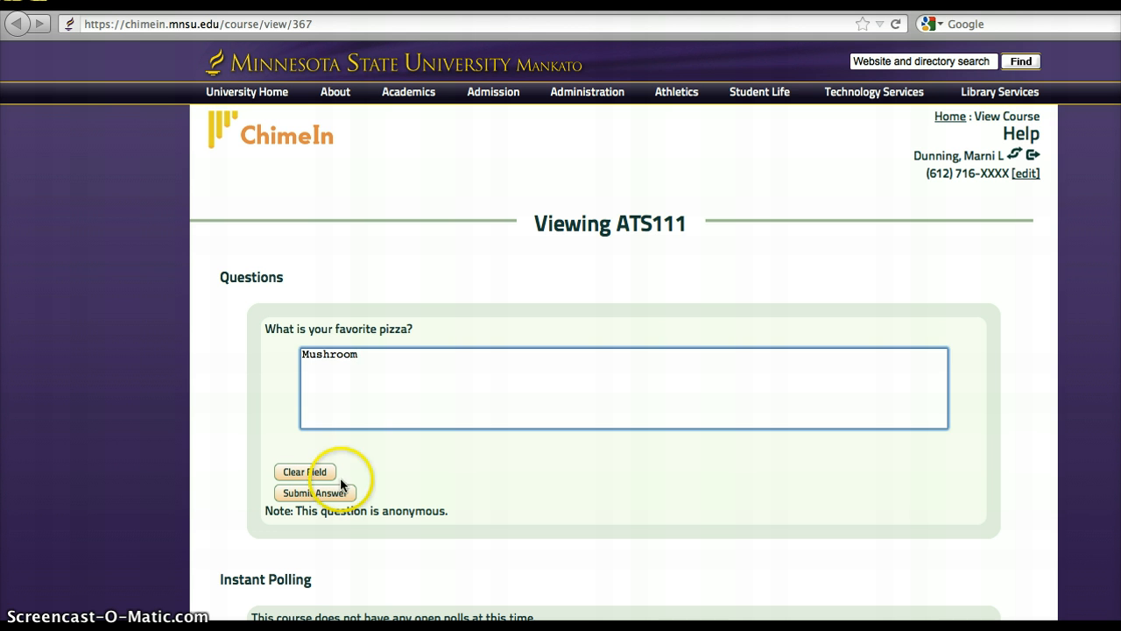
{"action": "left_click", "coordinate": [338, 492]}
{"action": "left_click", "coordinate": [396, 376]}
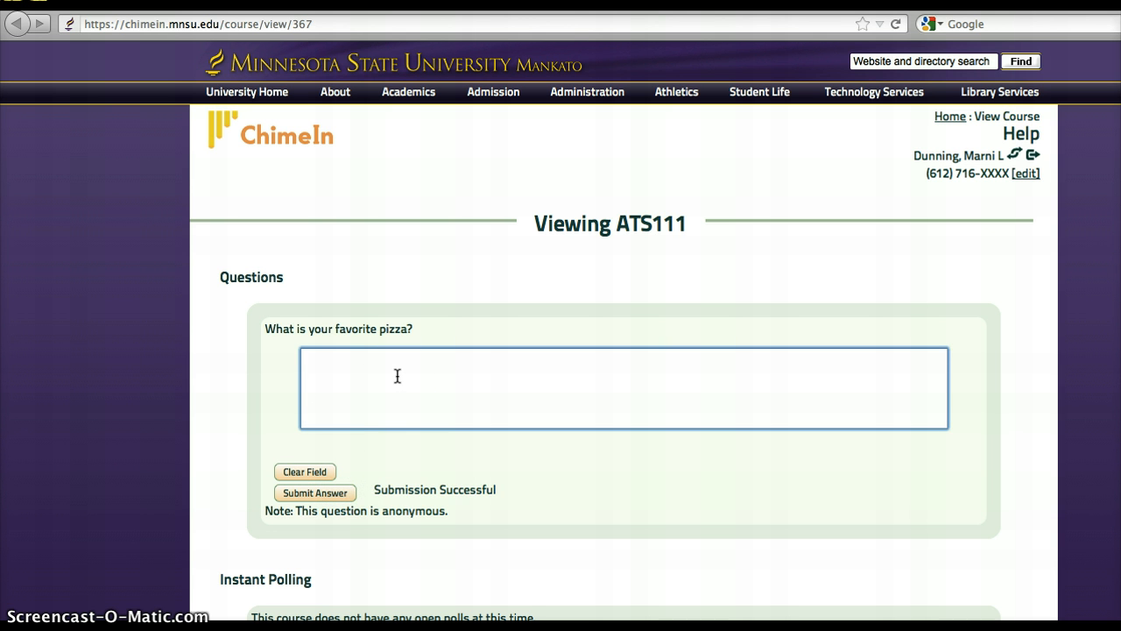
{"action": "type", "text": "Cheese"}
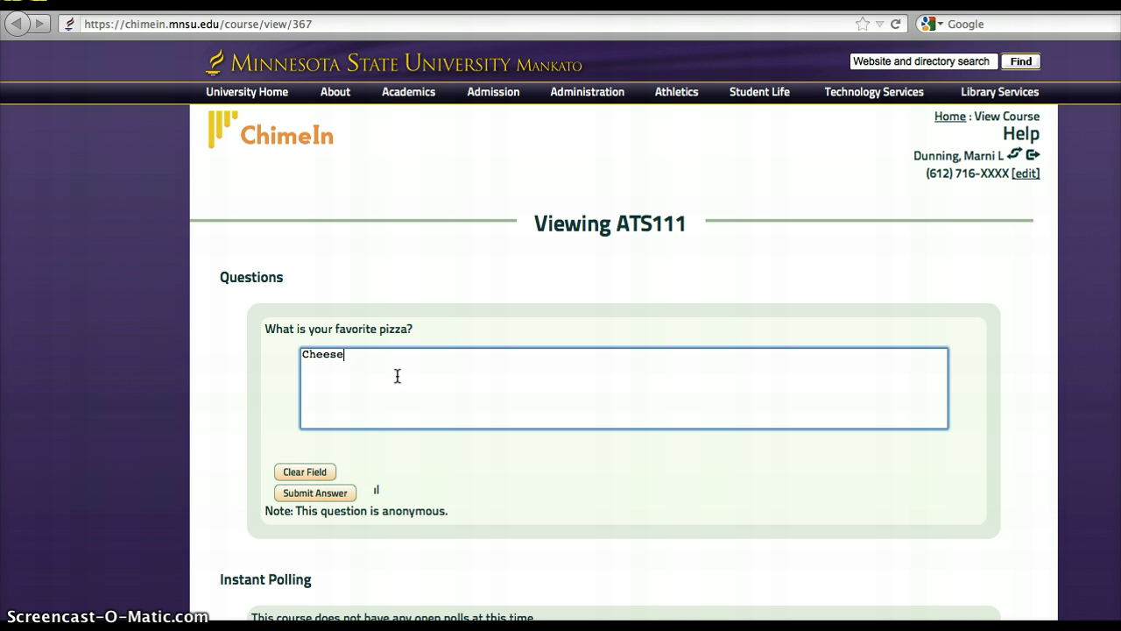
{"action": "left_click", "coordinate": [350, 493]}
Submit the pizza answers Sausage and 'cheese and mushroom'.
{"action": "left_click", "coordinate": [365, 396]}
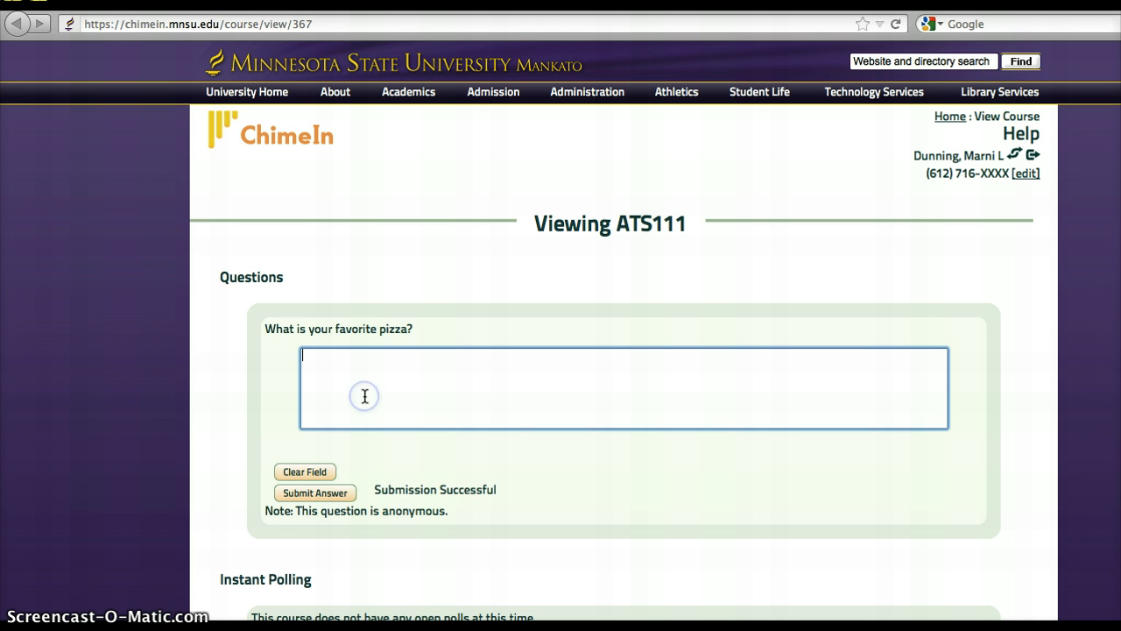
{"action": "type", "text": "Suasage"}
{"action": "key", "text": "BackSpace"}
{"action": "key", "text": "BackSpace"}
{"action": "key", "text": "BackSpace"}
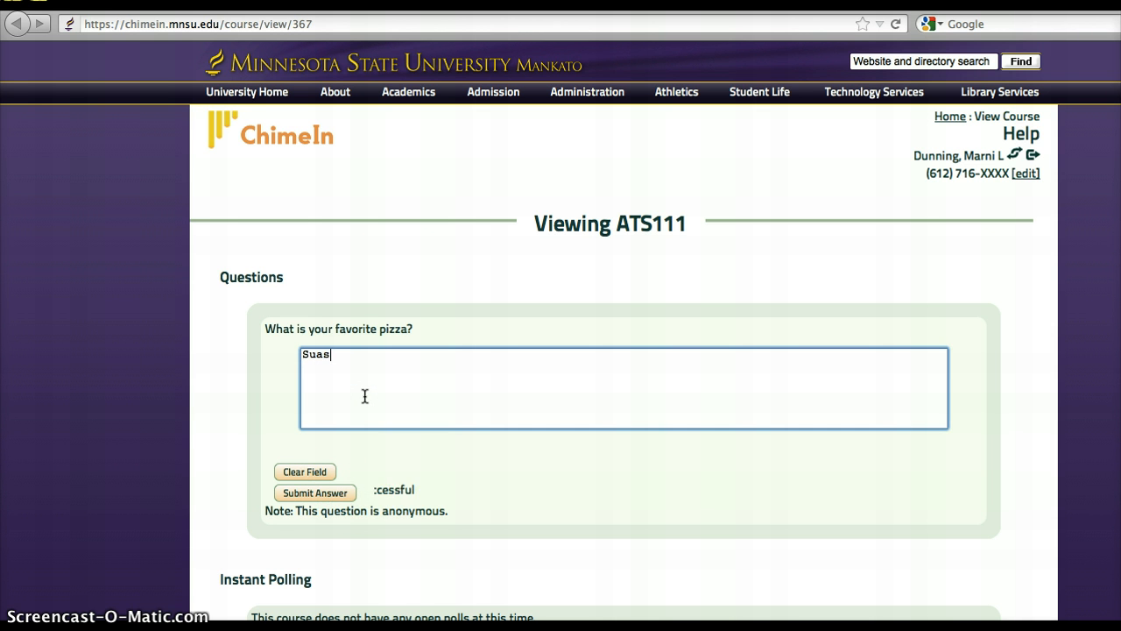
{"action": "key", "text": "BackSpace"}
{"action": "key", "text": "BackSpace"}
{"action": "key", "text": "BackSpace"}
{"action": "type", "text": "ausage"}
{"action": "left_click", "coordinate": [349, 492]}
{"action": "left_click", "coordinate": [351, 390]}
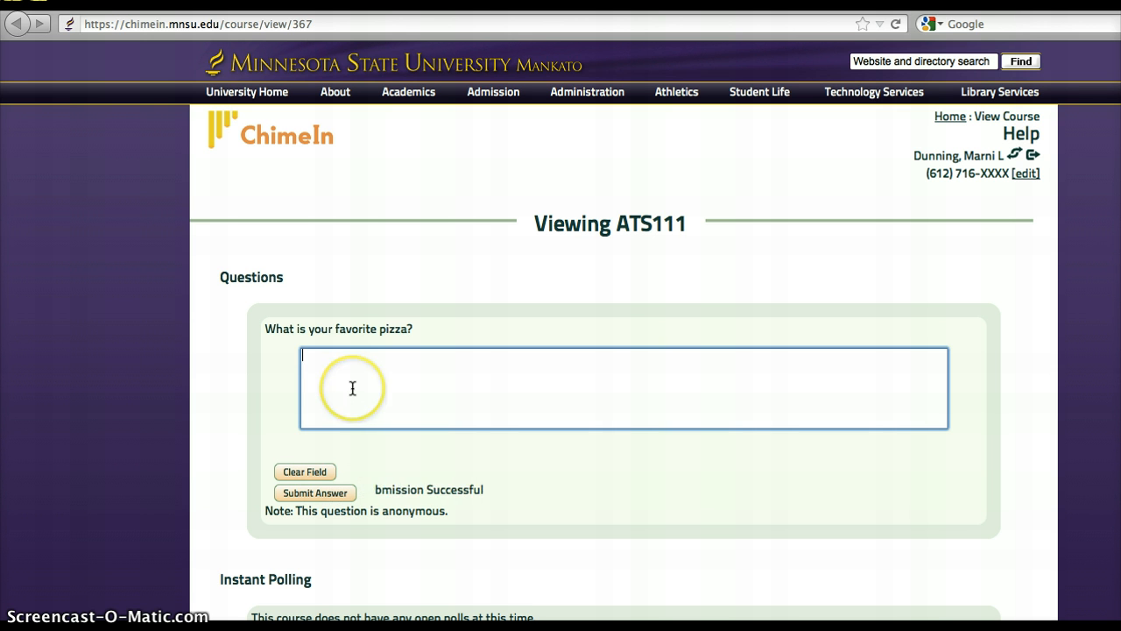
{"action": "type", "text": "cheese and mushroom"}
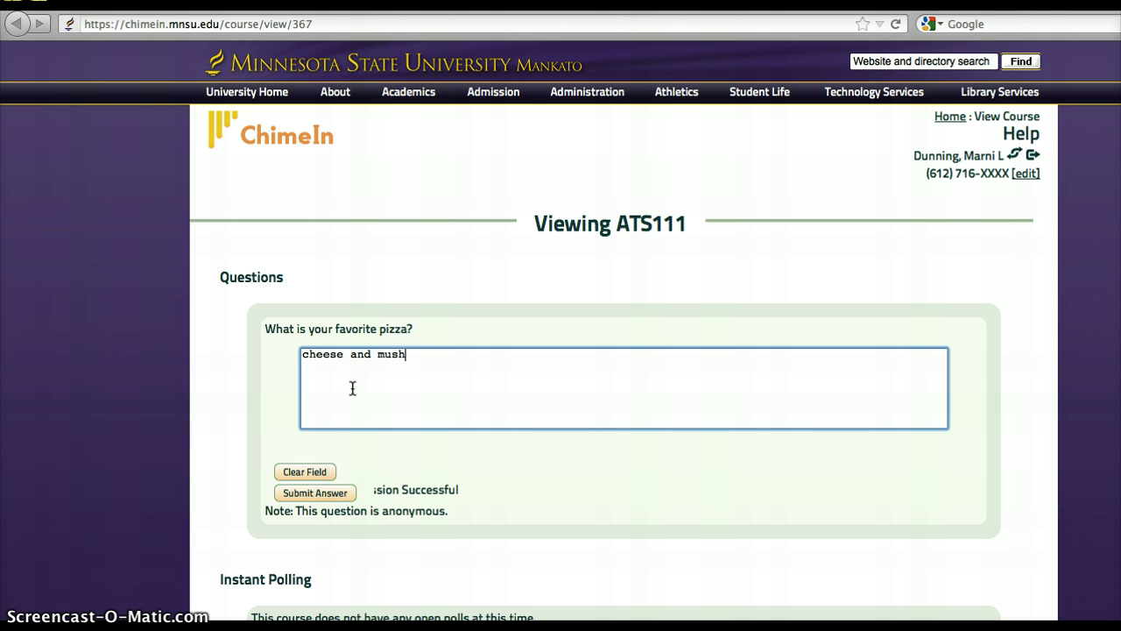
{"action": "left_click", "coordinate": [309, 491]}
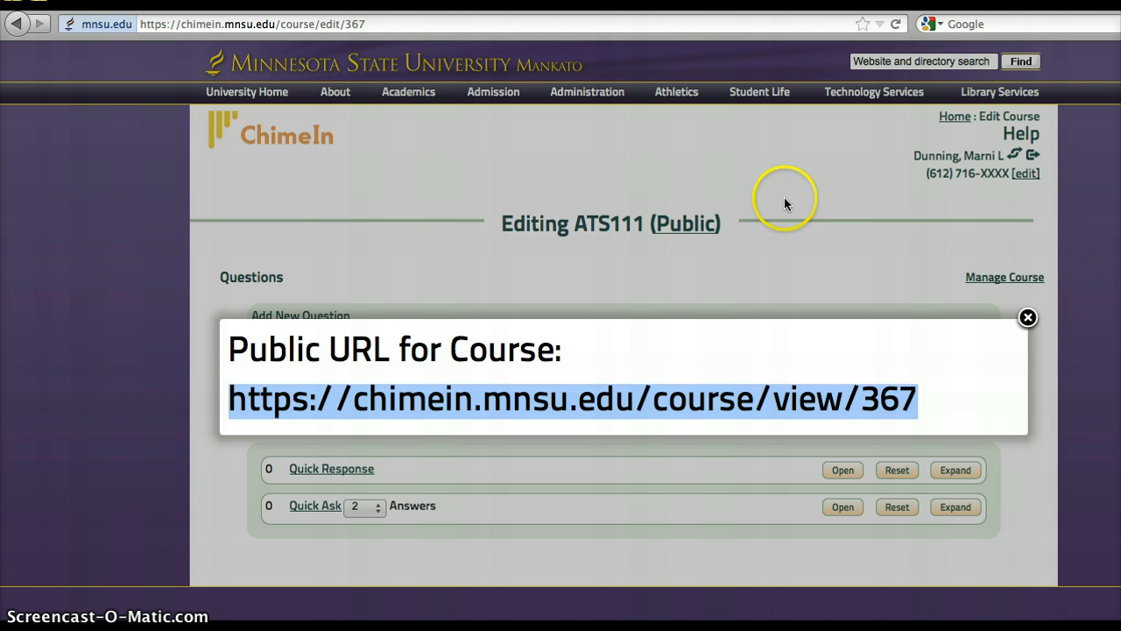
Close the URL popup, refresh the response count, and open the pizza question's results.
{"action": "left_click", "coordinate": [1028, 317]}
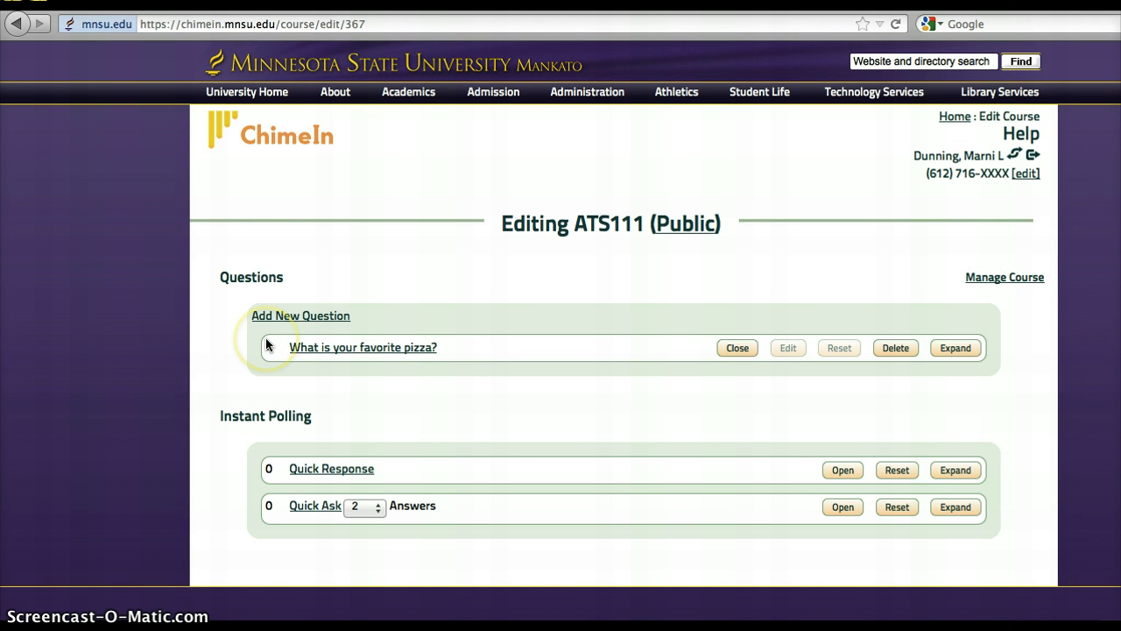
{"action": "left_click", "coordinate": [275, 359]}
{"action": "left_click", "coordinate": [355, 350]}
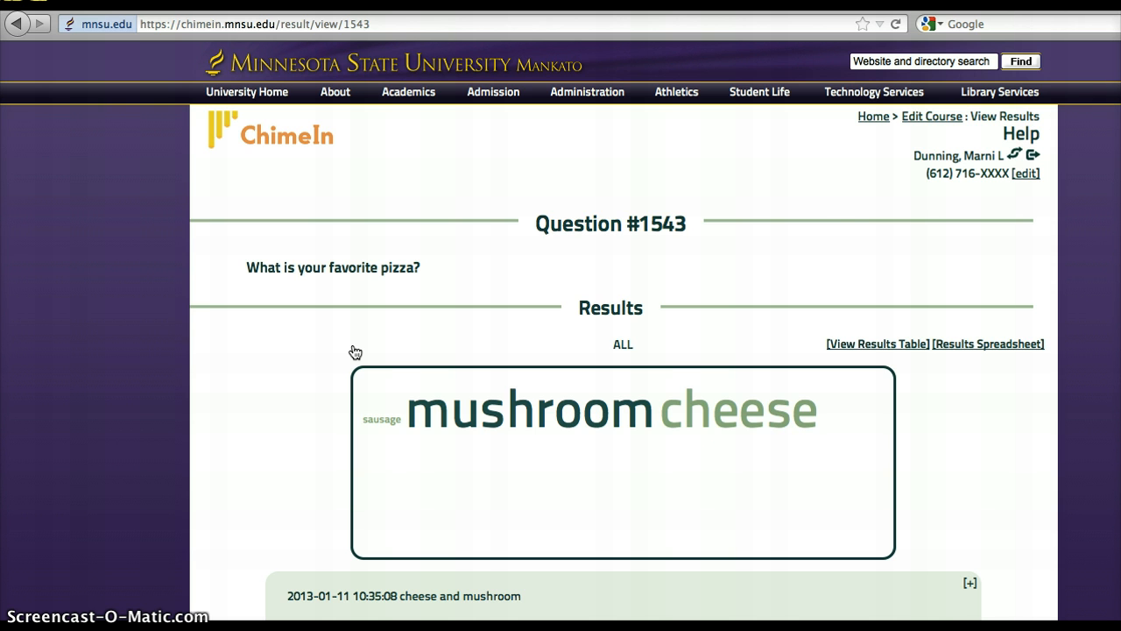
{"action": "scroll", "coordinate": [578, 385], "scroll_direction": "down", "scroll_amount": 3}
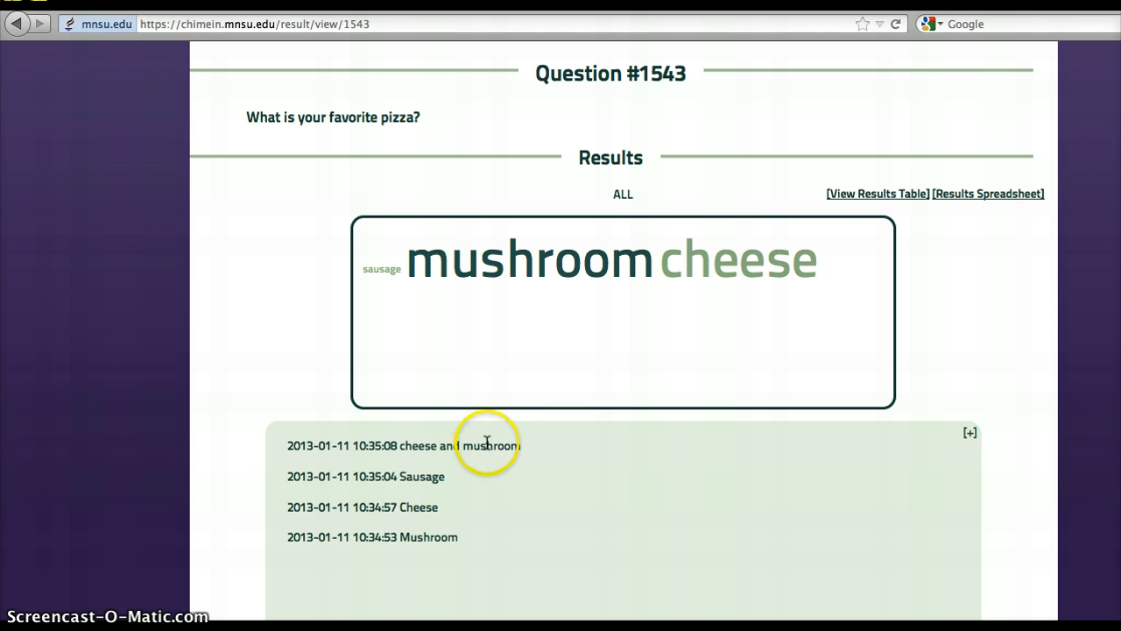
Filter the word cloud by mushroom, cheese and Sausage, then show all responses.
{"action": "left_click", "coordinate": [581, 257]}
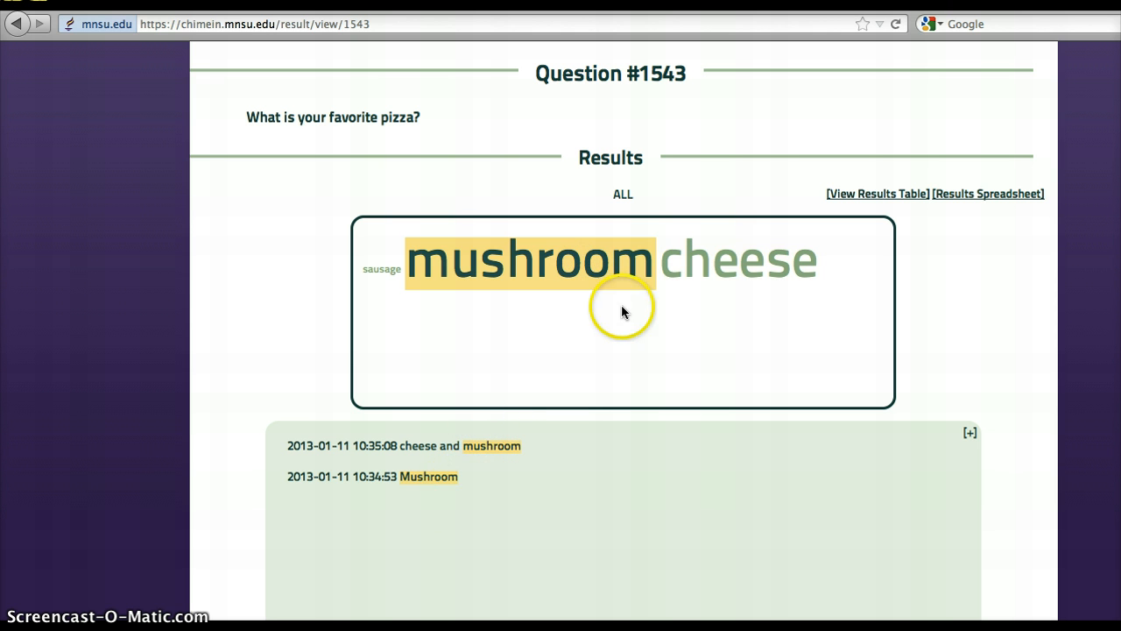
{"action": "left_click", "coordinate": [697, 273]}
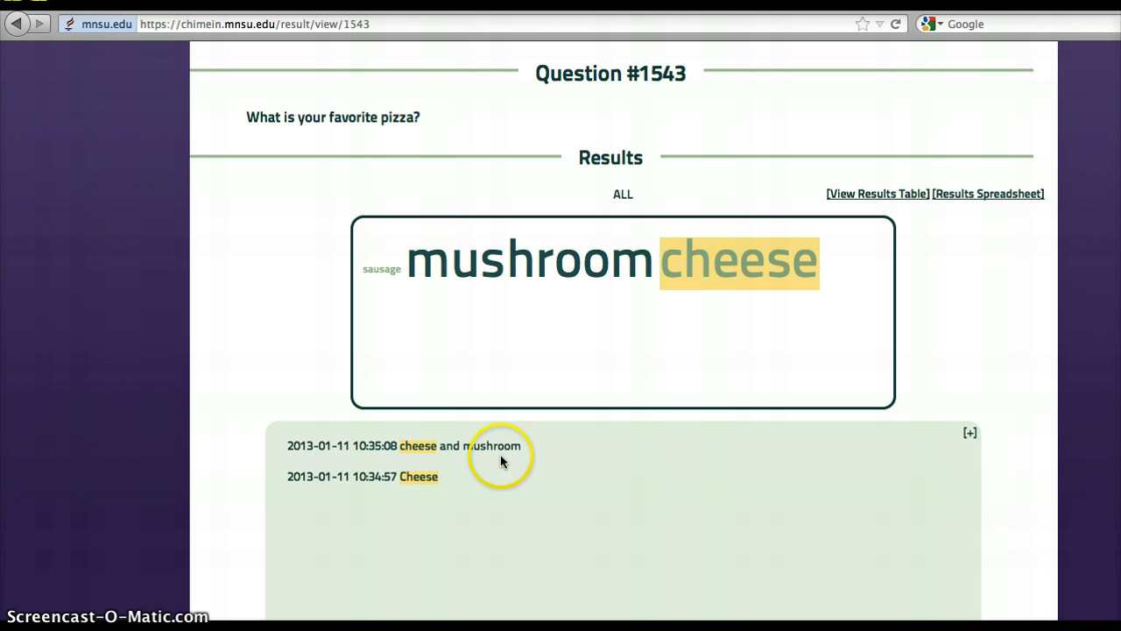
{"action": "left_click", "coordinate": [385, 268]}
{"action": "left_click", "coordinate": [426, 513]}
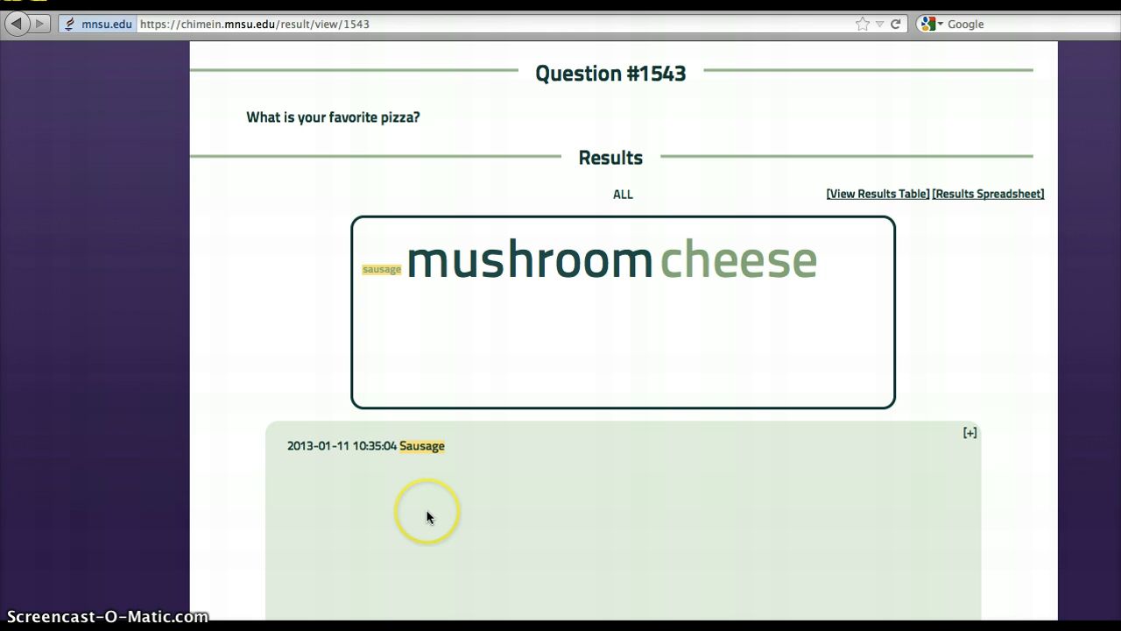
{"action": "left_click", "coordinate": [618, 195]}
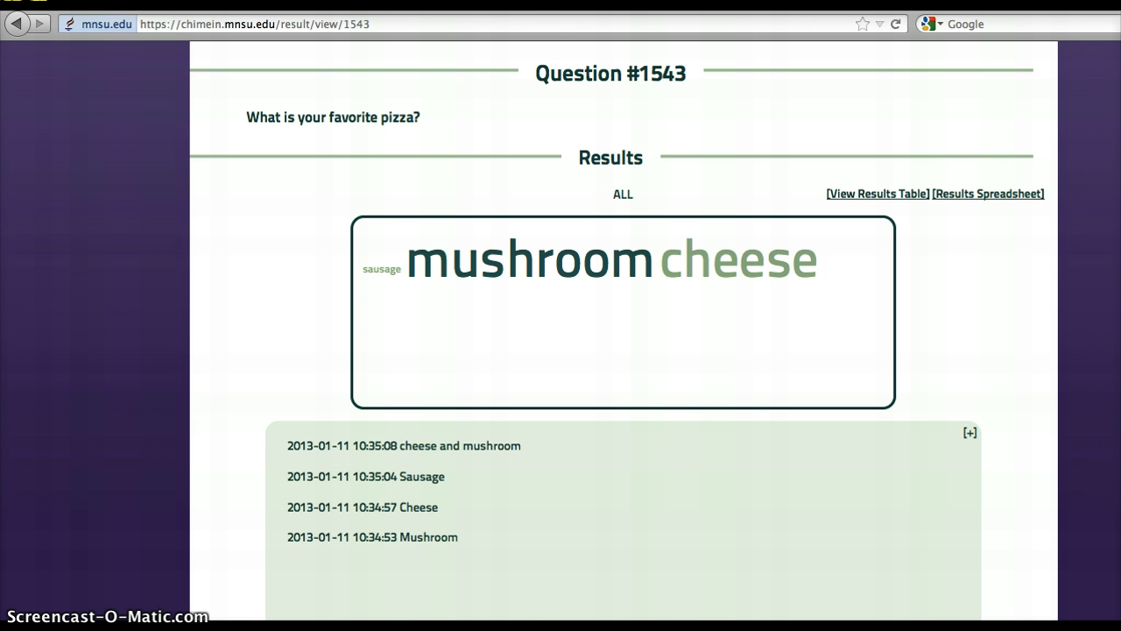
{"action": "left_click", "coordinate": [528, 349]}
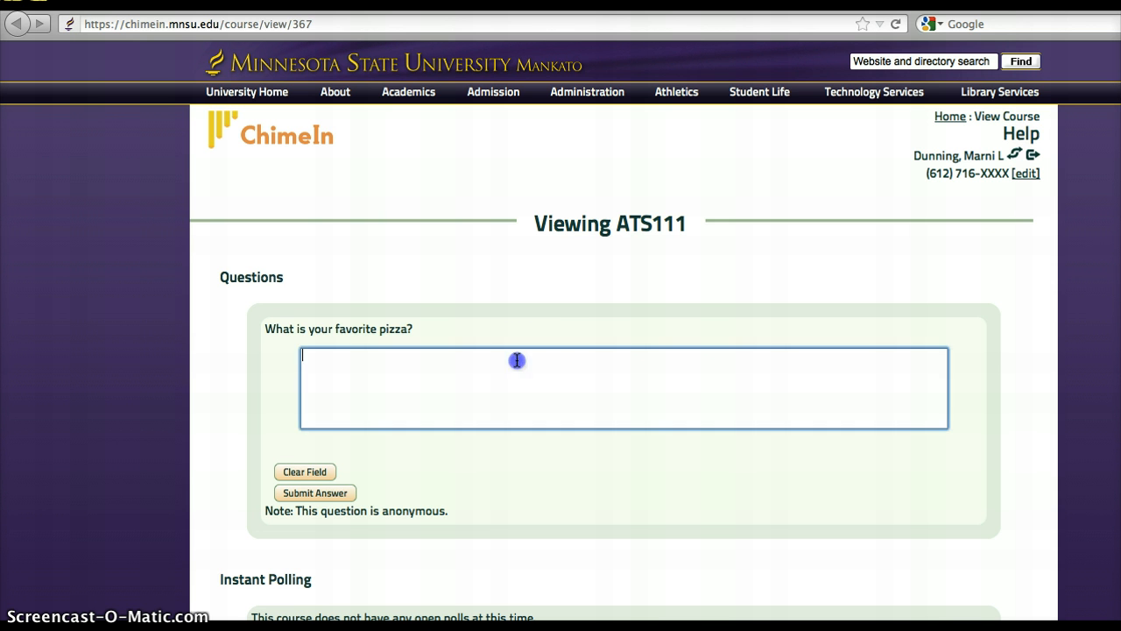
Submit 'cheese' as a fifth answer to the pizza question.
{"action": "type", "text": "chees"}
{"action": "type", "text": "e"}
{"action": "left_click", "coordinate": [320, 493]}
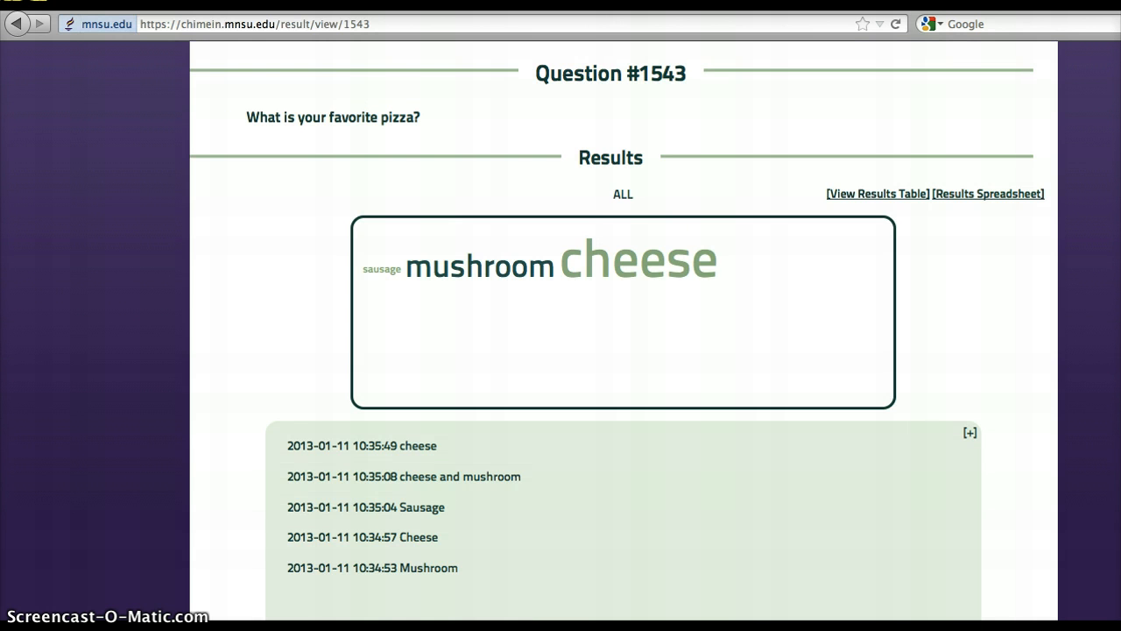
Create the question 'Today is cloudy' as an anonymous True/False type and save it.
{"action": "left_click", "coordinate": [17, 24]}
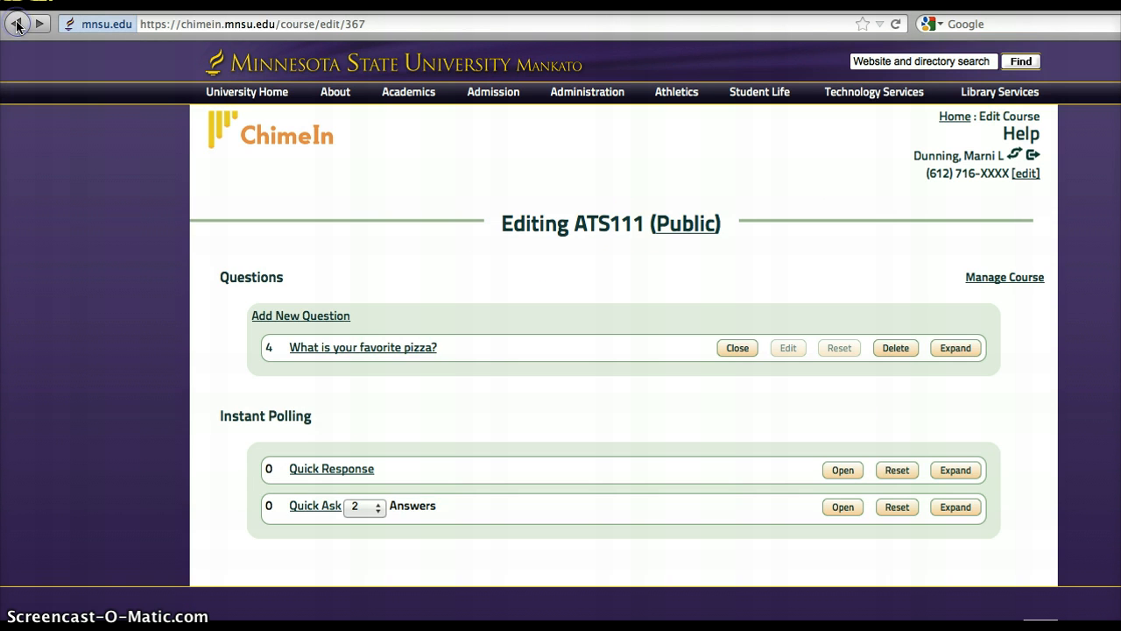
{"action": "left_click", "coordinate": [293, 316]}
{"action": "left_click", "coordinate": [371, 325]}
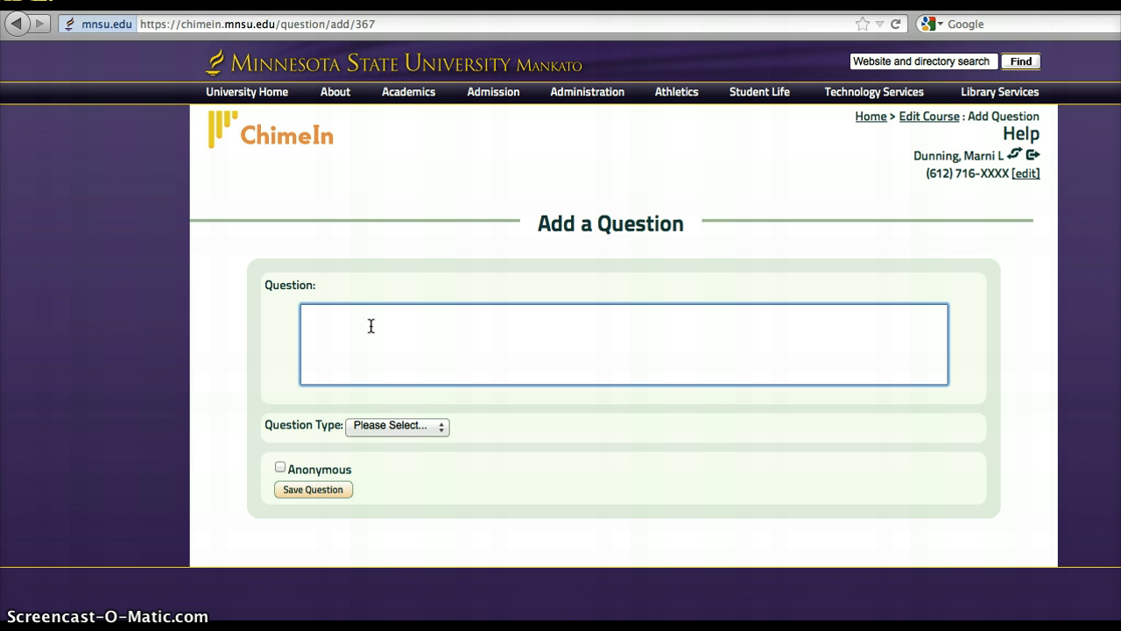
{"action": "type", "text": "Today is cloudy"}
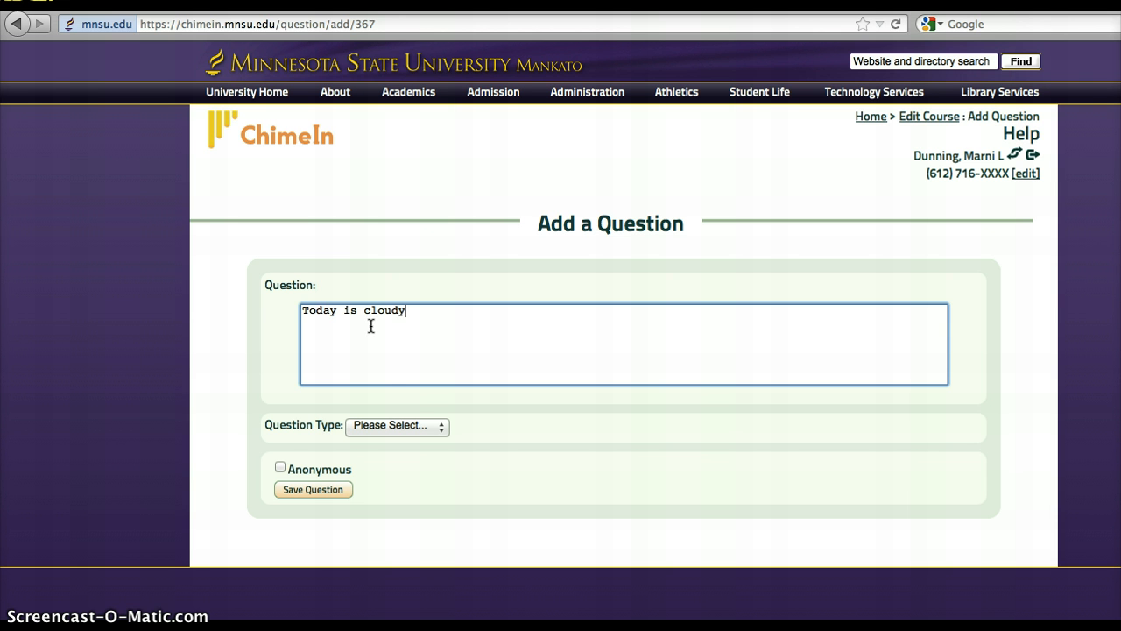
{"action": "left_click", "coordinate": [382, 425]}
{"action": "left_click", "coordinate": [377, 471]}
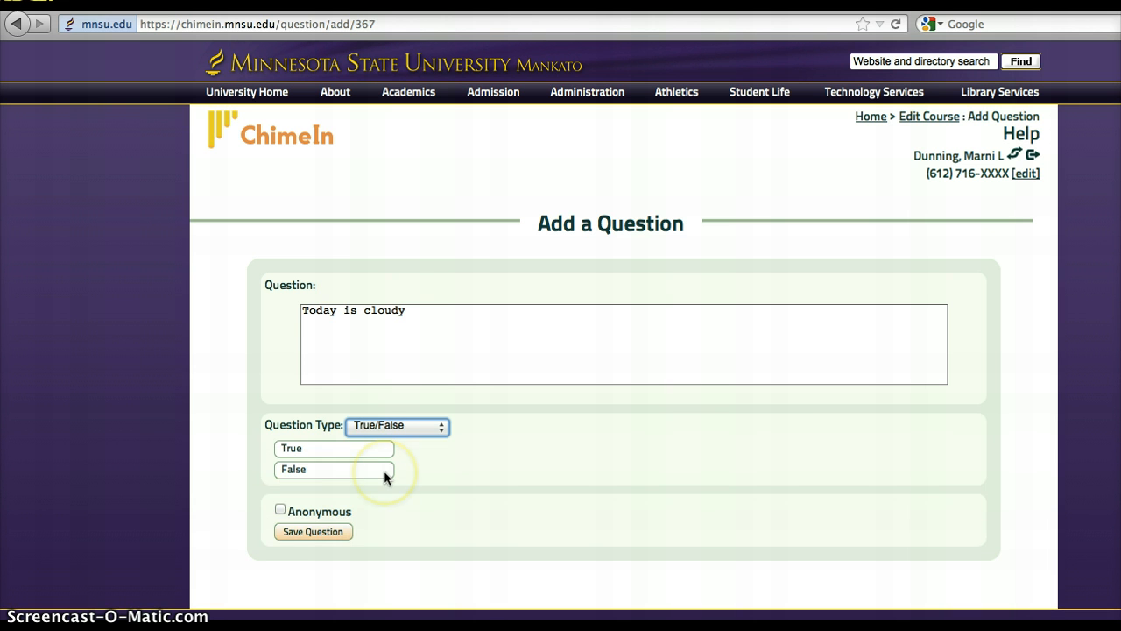
{"action": "left_click", "coordinate": [281, 510]}
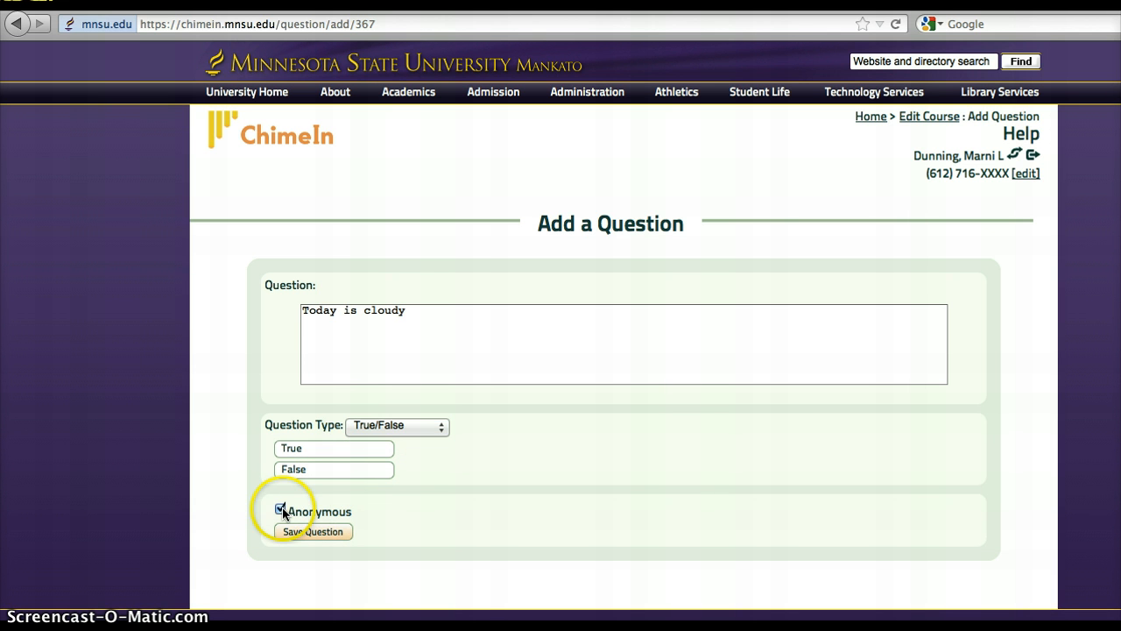
{"action": "left_click", "coordinate": [299, 533]}
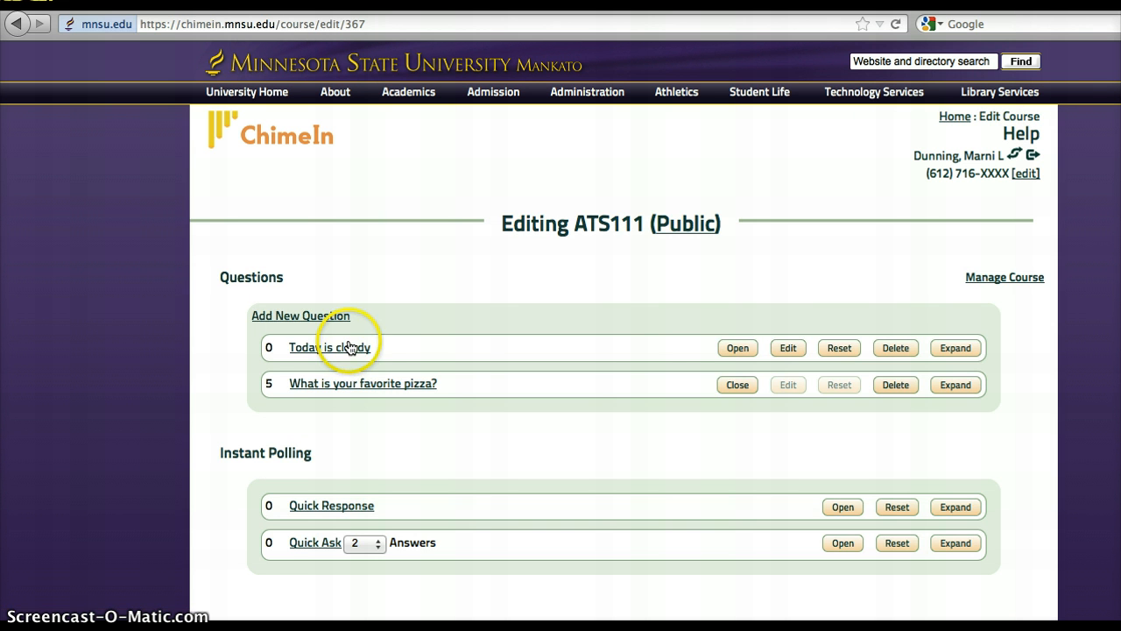
Open 'Today is cloudy' for answers, close the pizza question, and reload the public course page.
{"action": "left_click", "coordinate": [739, 347]}
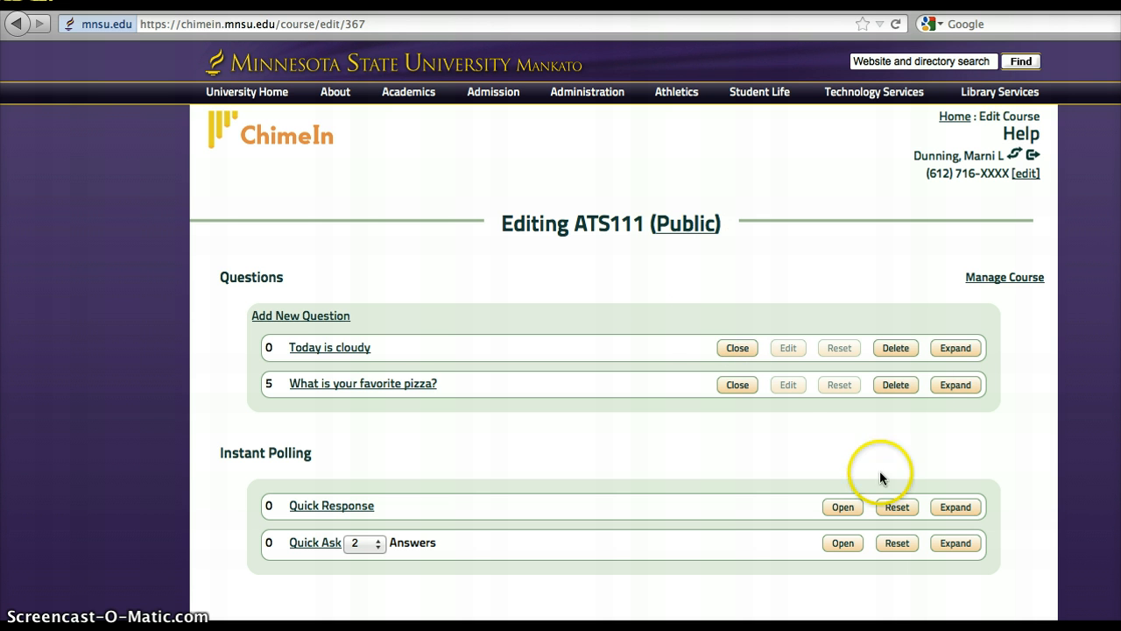
{"action": "left_click", "coordinate": [738, 385]}
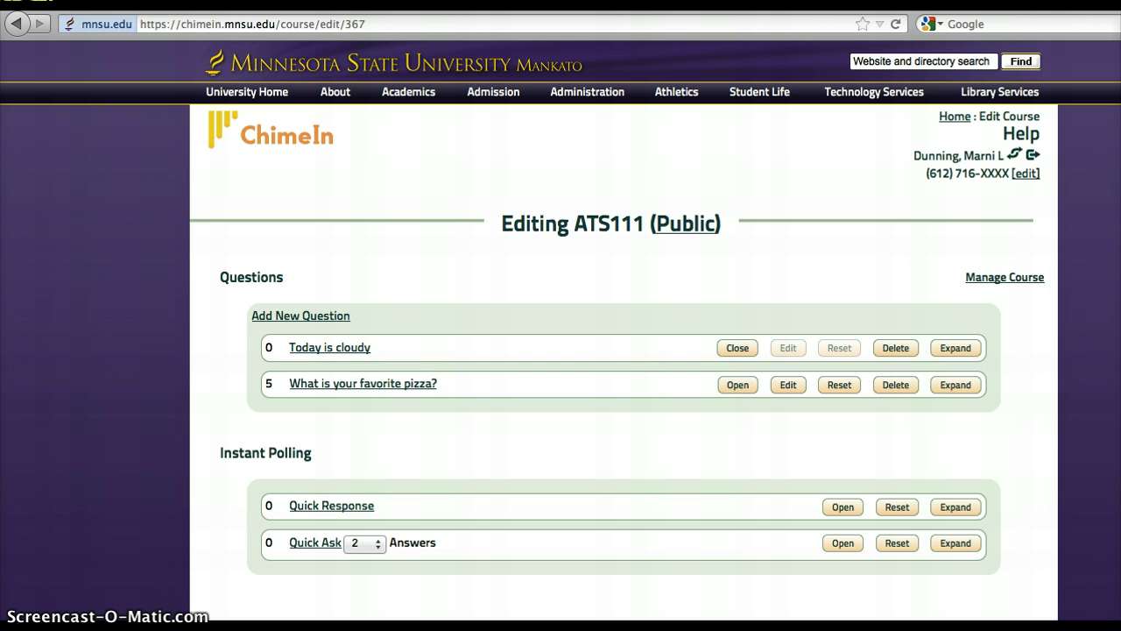
{"action": "left_click", "coordinate": [560, 4]}
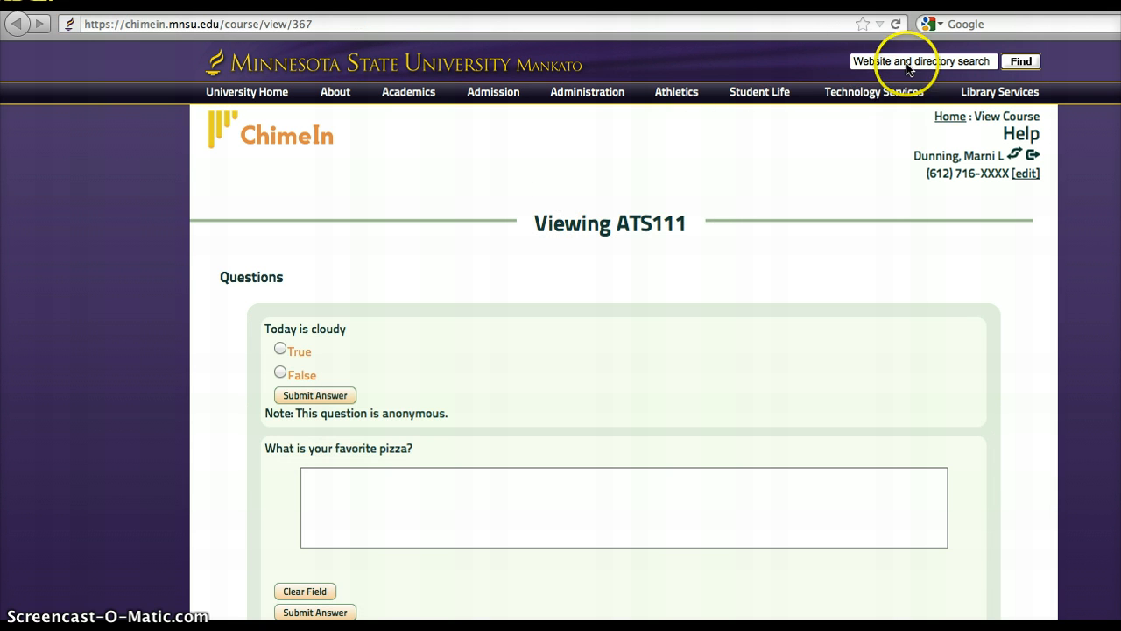
{"action": "left_click", "coordinate": [896, 26]}
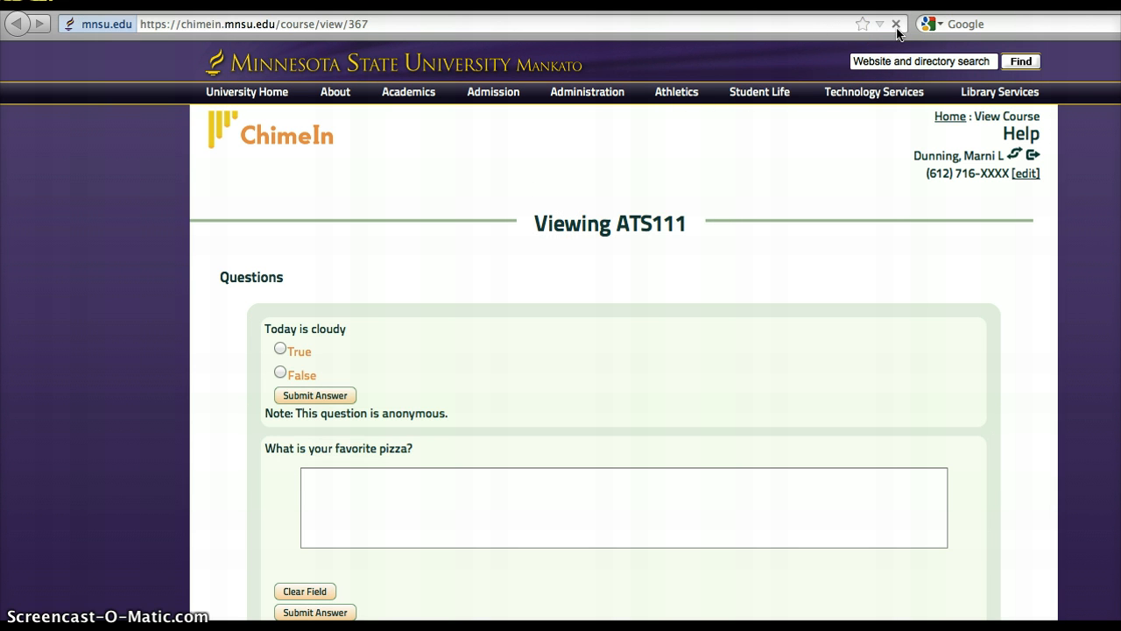
Answer 'Today is cloudy' with True, submitted twice, then with False.
{"action": "scroll", "coordinate": [553, 302], "scroll_direction": "down", "scroll_amount": 2}
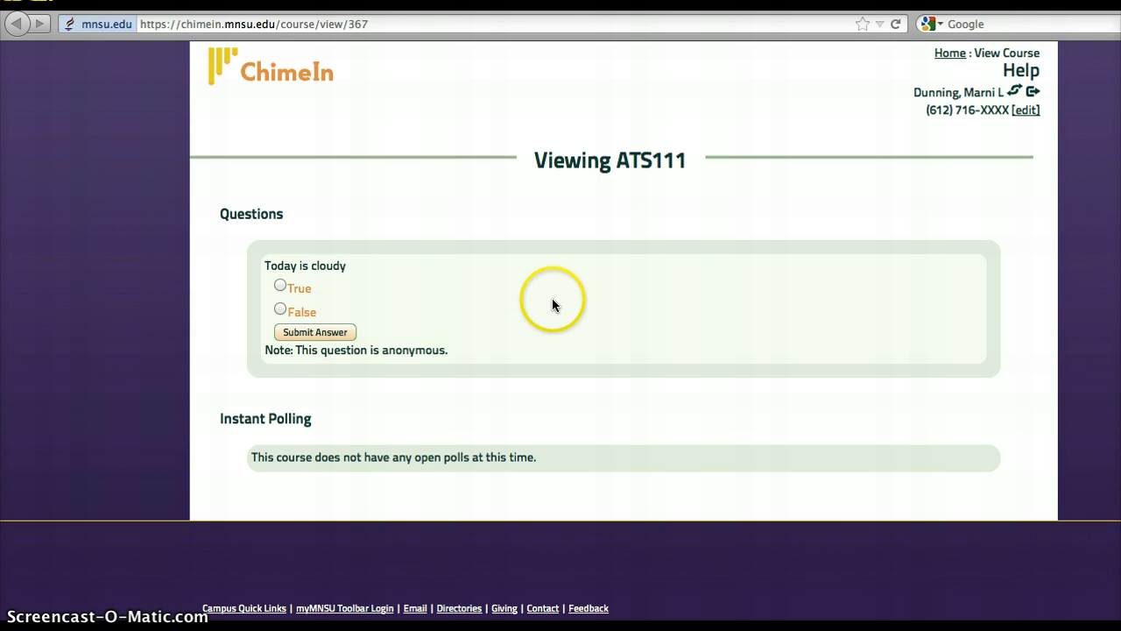
{"action": "left_click", "coordinate": [280, 285]}
{"action": "left_click", "coordinate": [303, 334]}
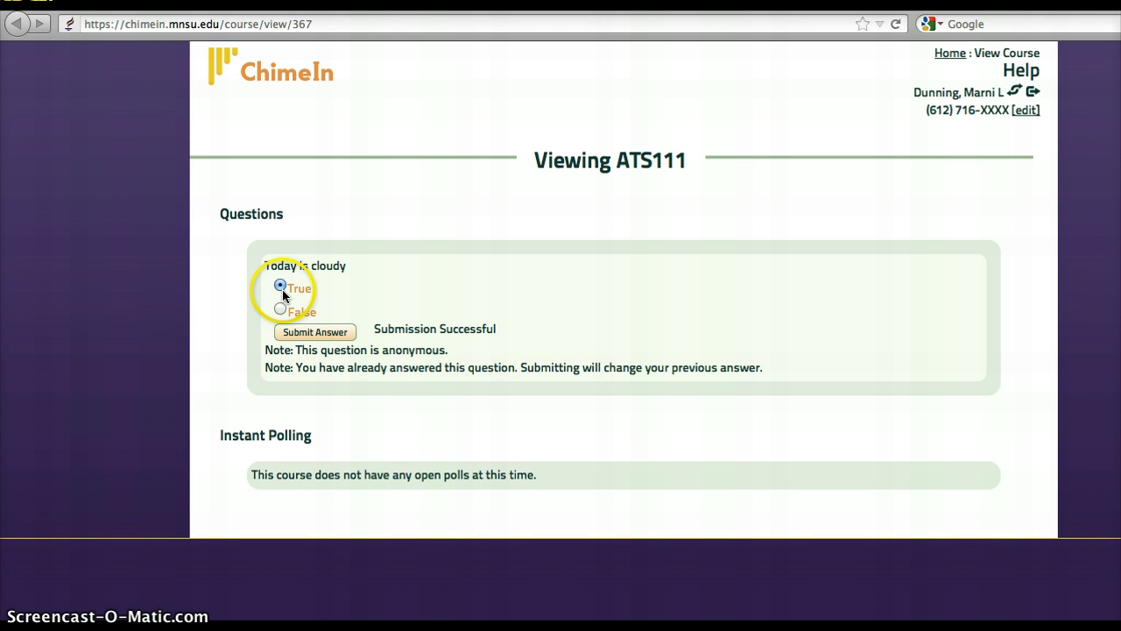
{"action": "left_click", "coordinate": [304, 331]}
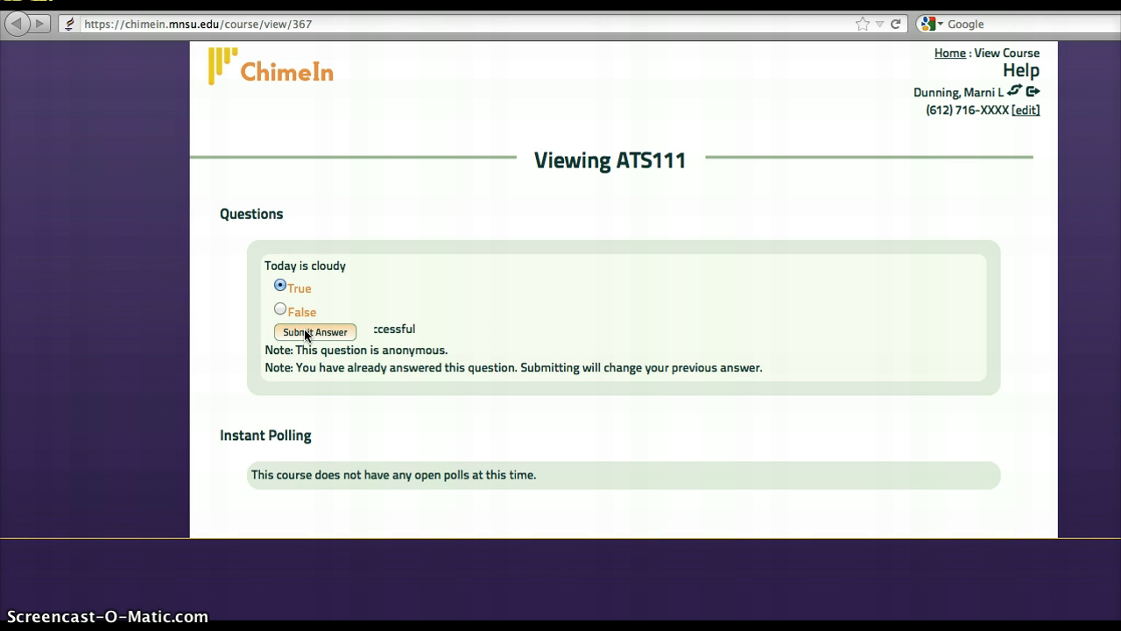
{"action": "left_click", "coordinate": [286, 315]}
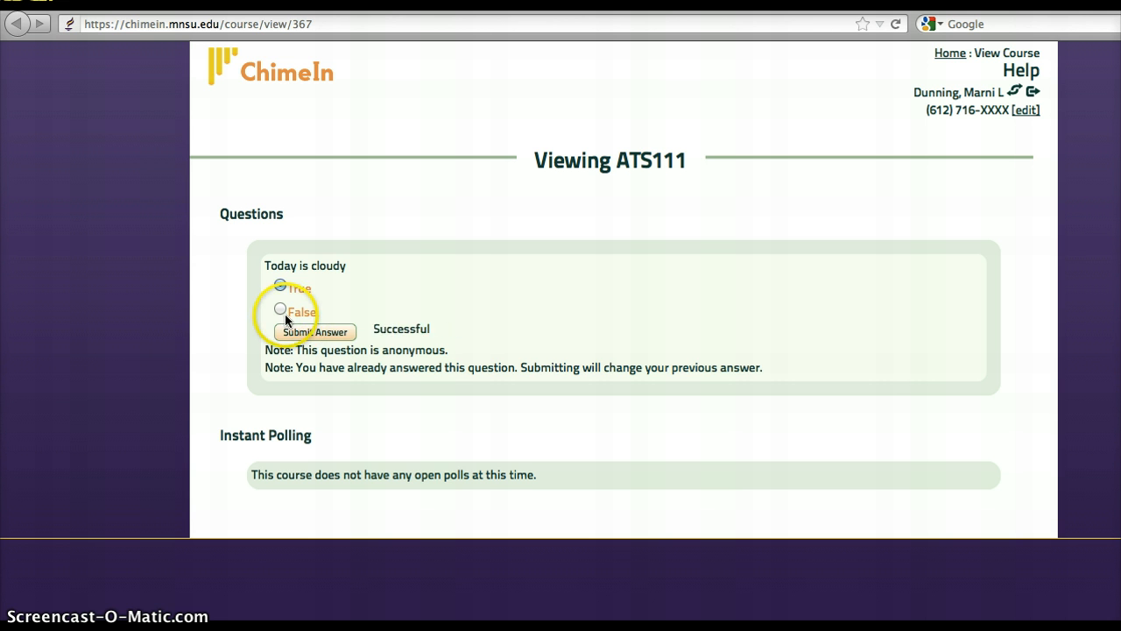
{"action": "left_click", "coordinate": [290, 329]}
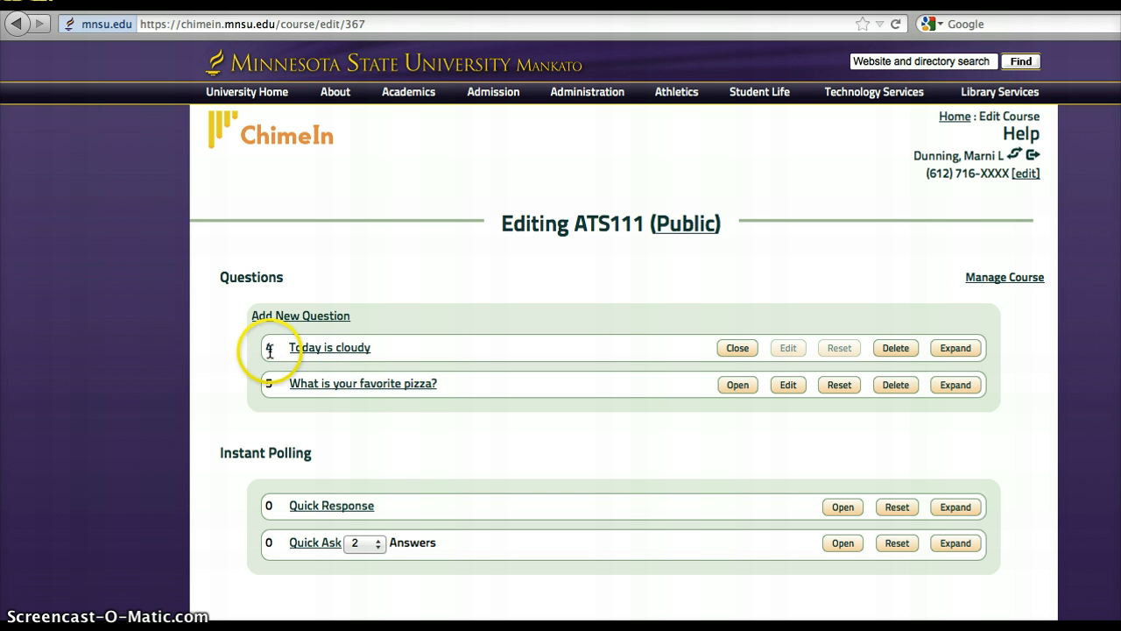
{"action": "left_click", "coordinate": [344, 349]}
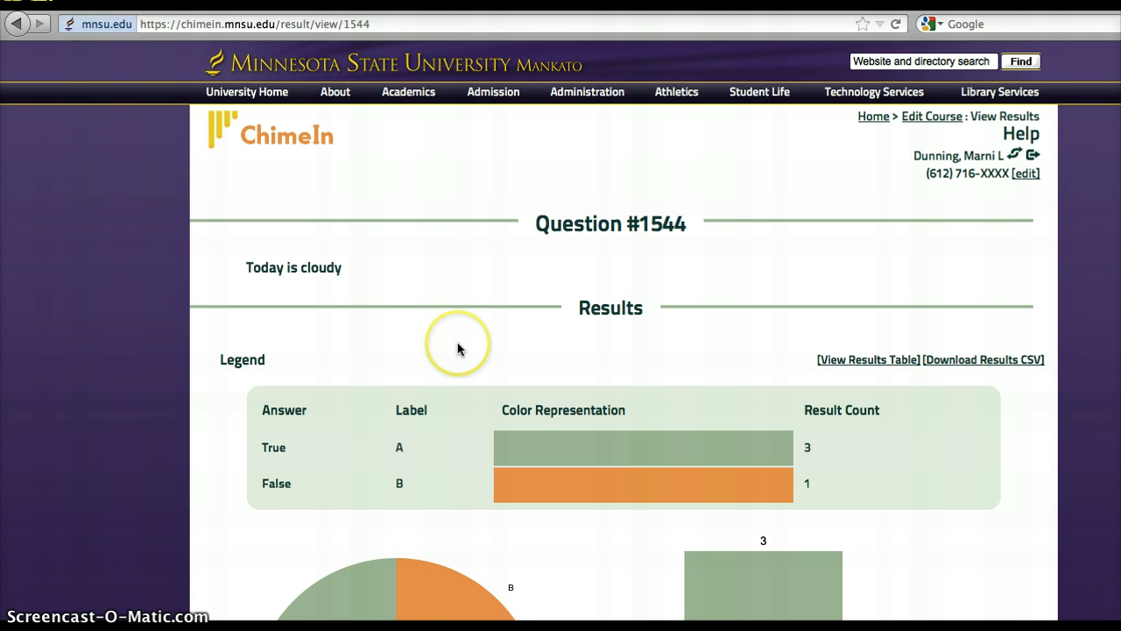
{"action": "scroll", "coordinate": [458, 343], "scroll_direction": "down", "scroll_amount": 3}
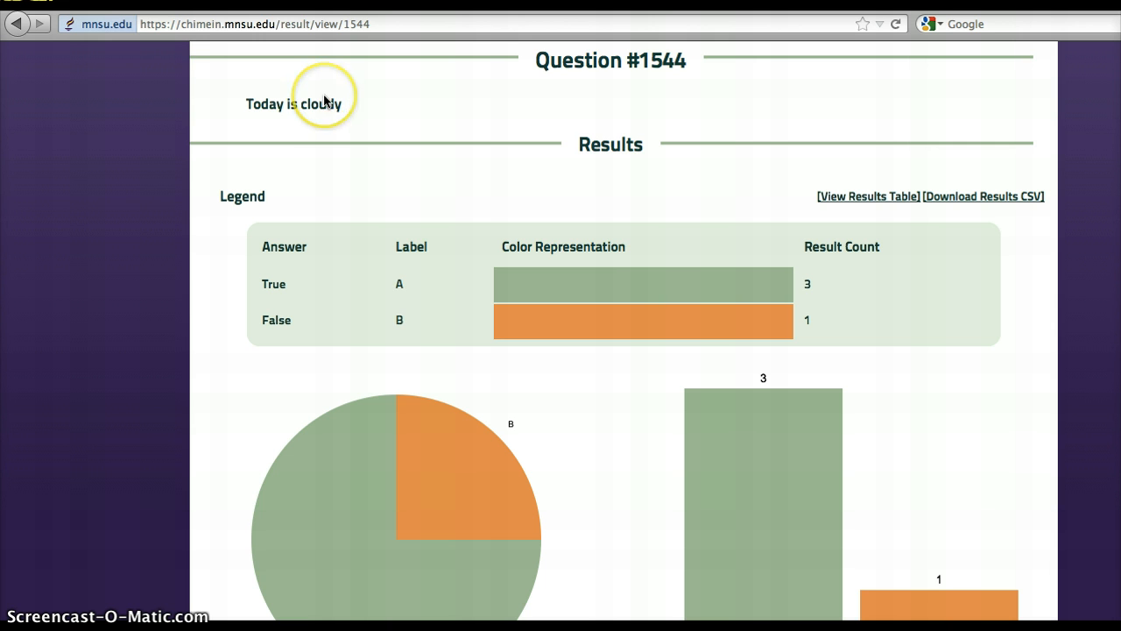
{"action": "scroll", "coordinate": [321, 98], "scroll_direction": "down", "scroll_amount": 2}
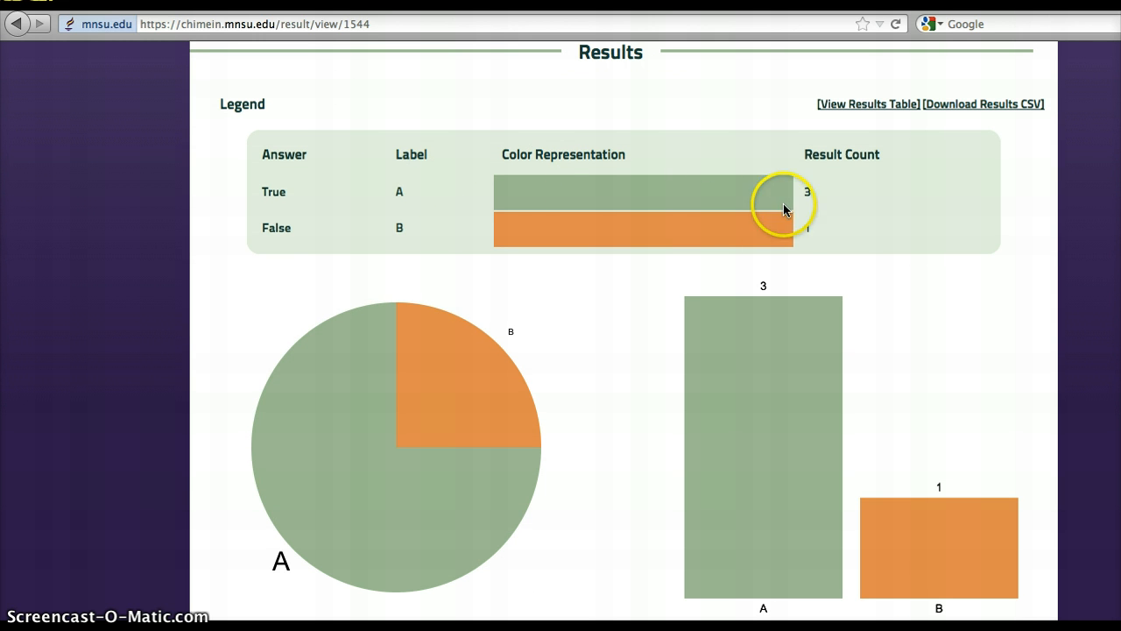
{"action": "mouse_move", "coordinate": [808, 377]}
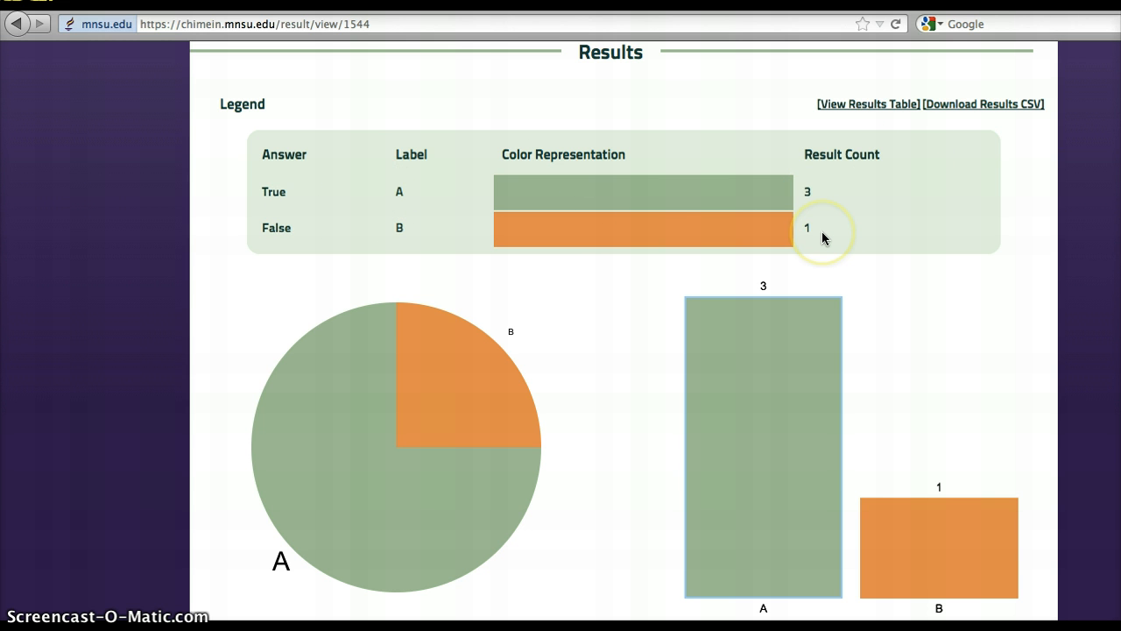
{"action": "left_click", "coordinate": [886, 105]}
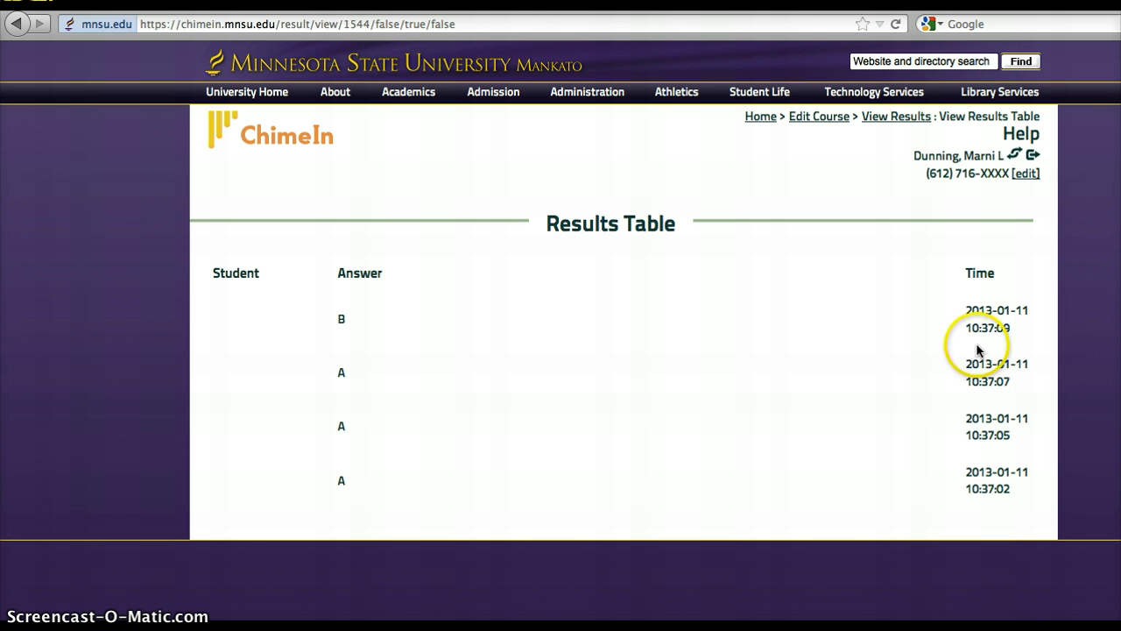
{"action": "left_click", "coordinate": [16, 24]}
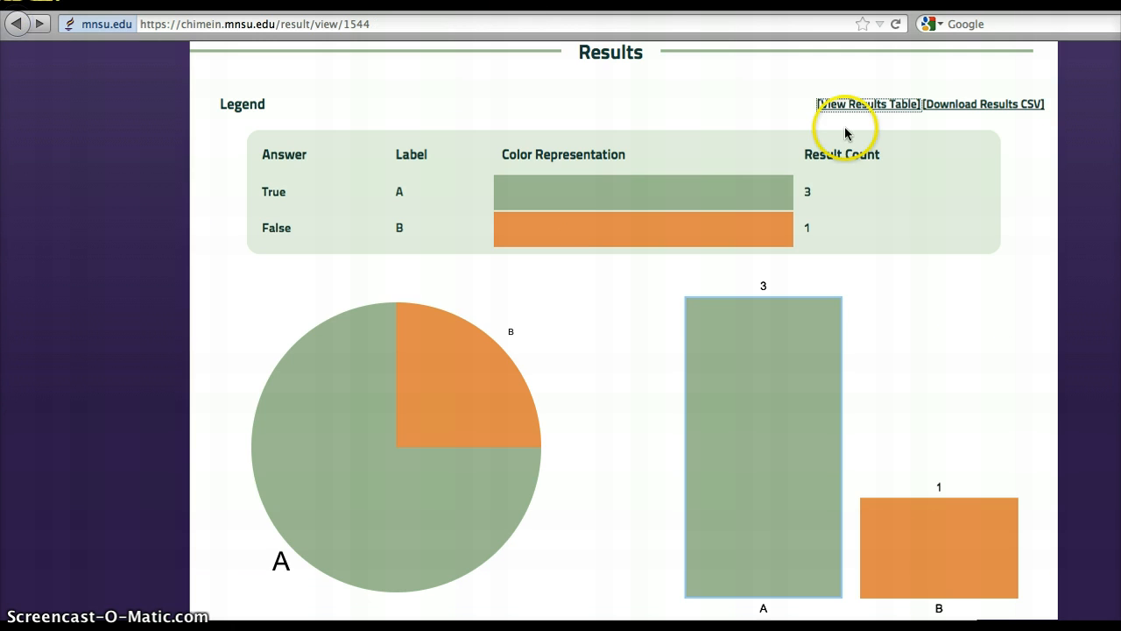
{"action": "left_click", "coordinate": [936, 107]}
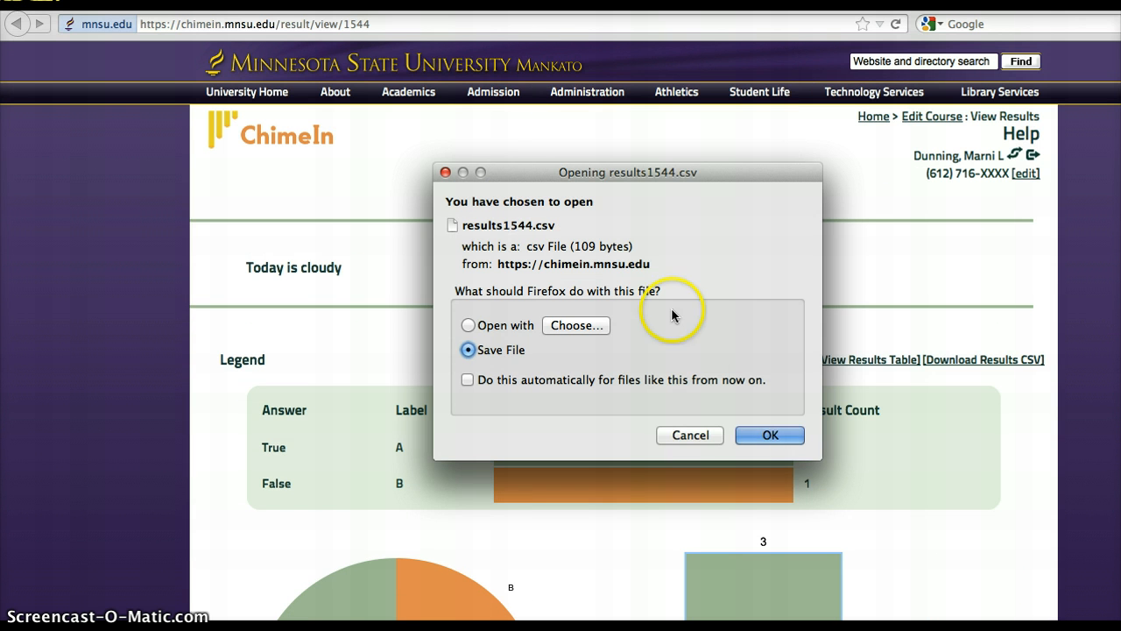
{"action": "left_click", "coordinate": [689, 435]}
{"action": "left_click", "coordinate": [16, 26]}
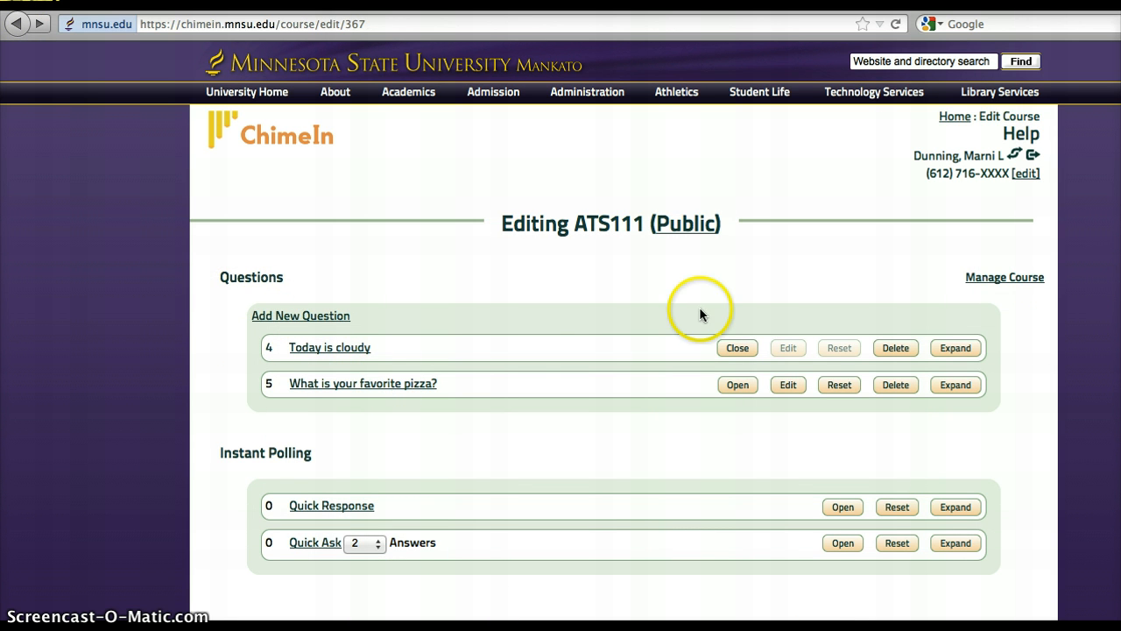
{"action": "left_click", "coordinate": [696, 226]}
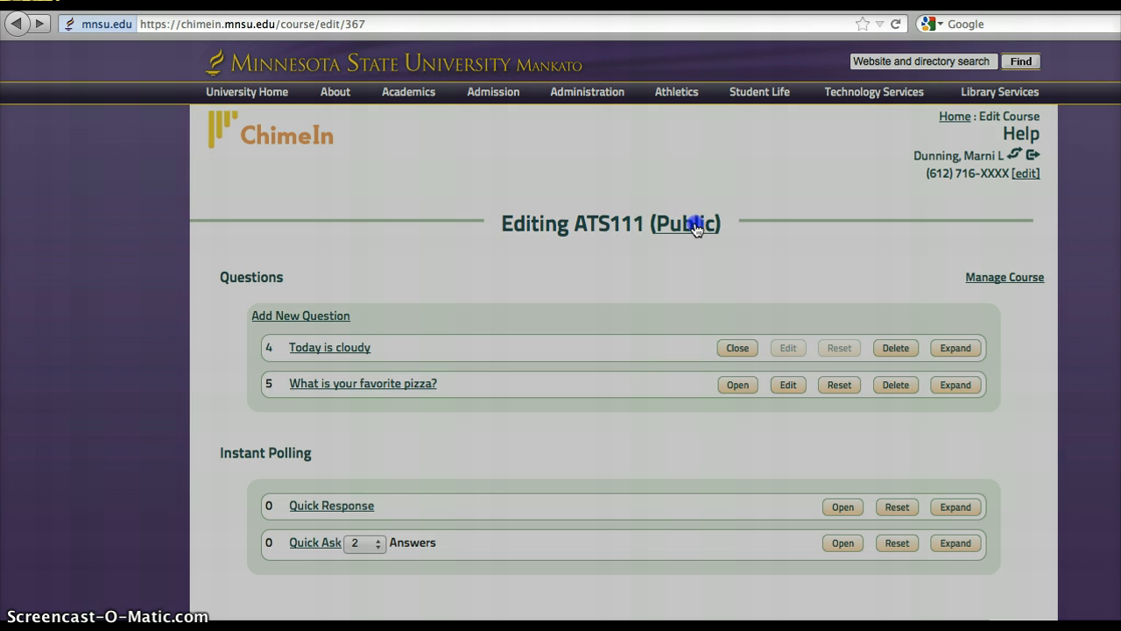
{"action": "double_click", "coordinate": [604, 388]}
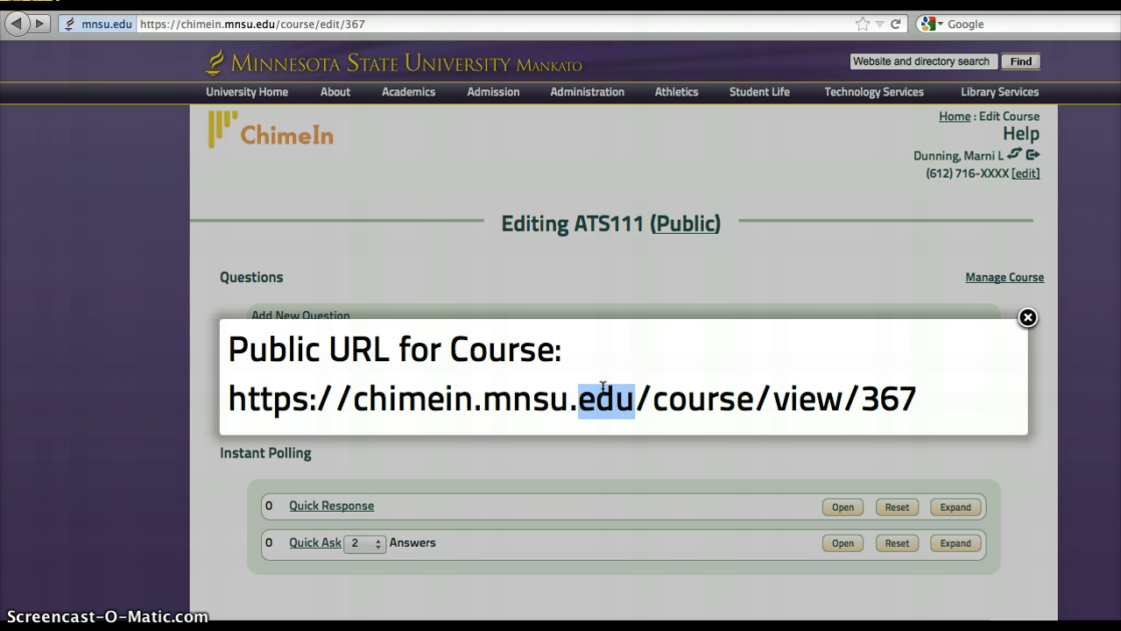
{"action": "left_click", "coordinate": [1025, 317]}
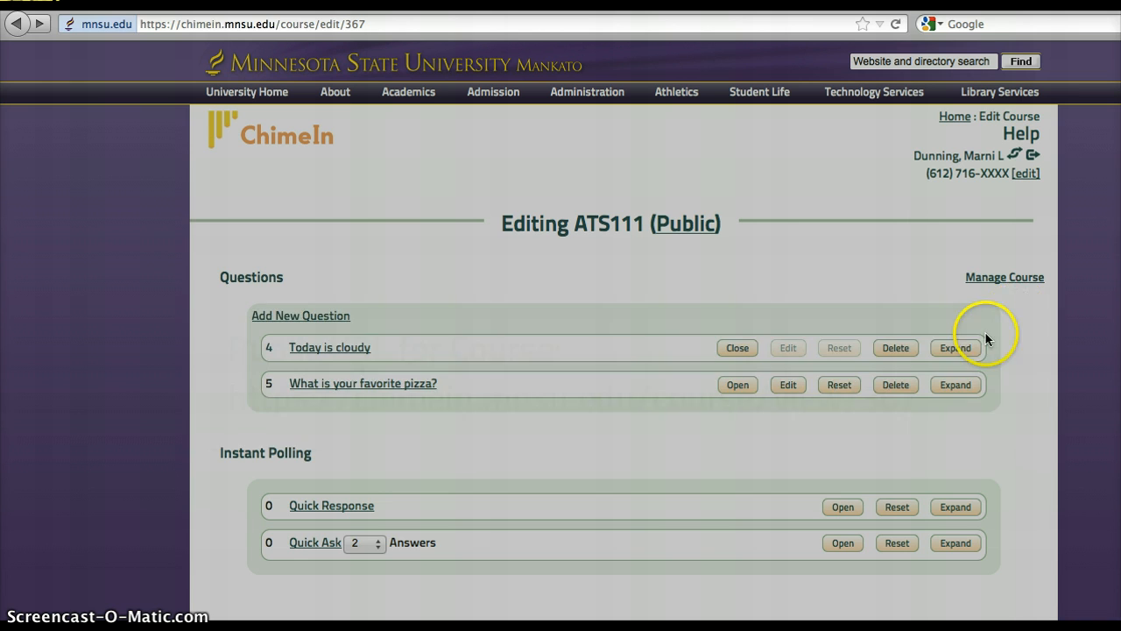
{"action": "left_click", "coordinate": [961, 345]}
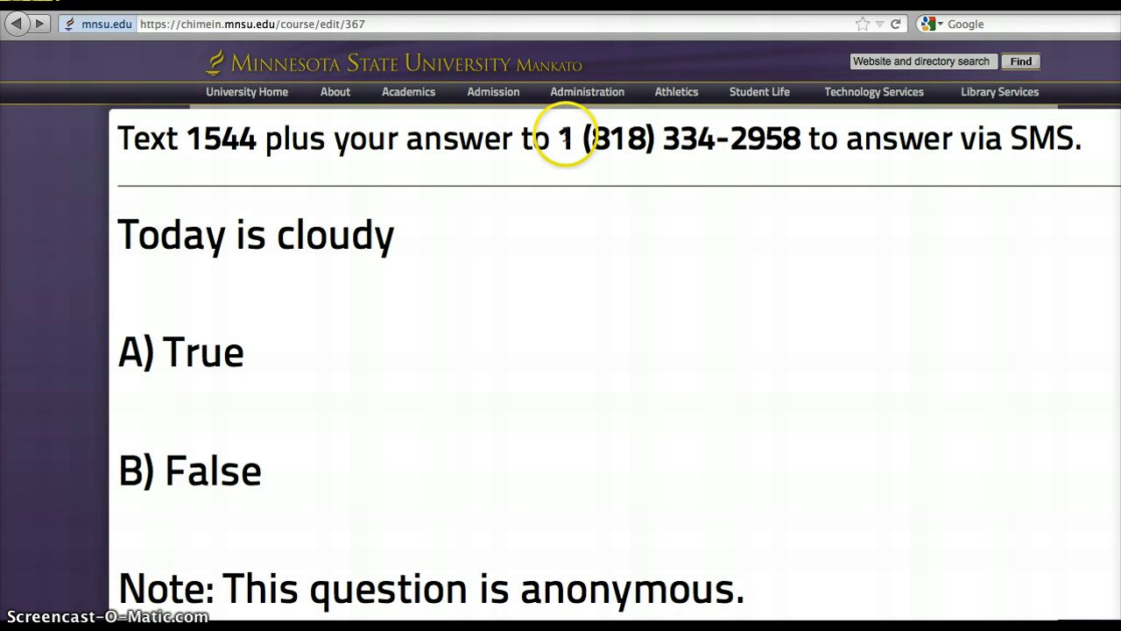
{"action": "left_click_drag", "start_coordinate": [558, 137], "coordinate": [810, 134]}
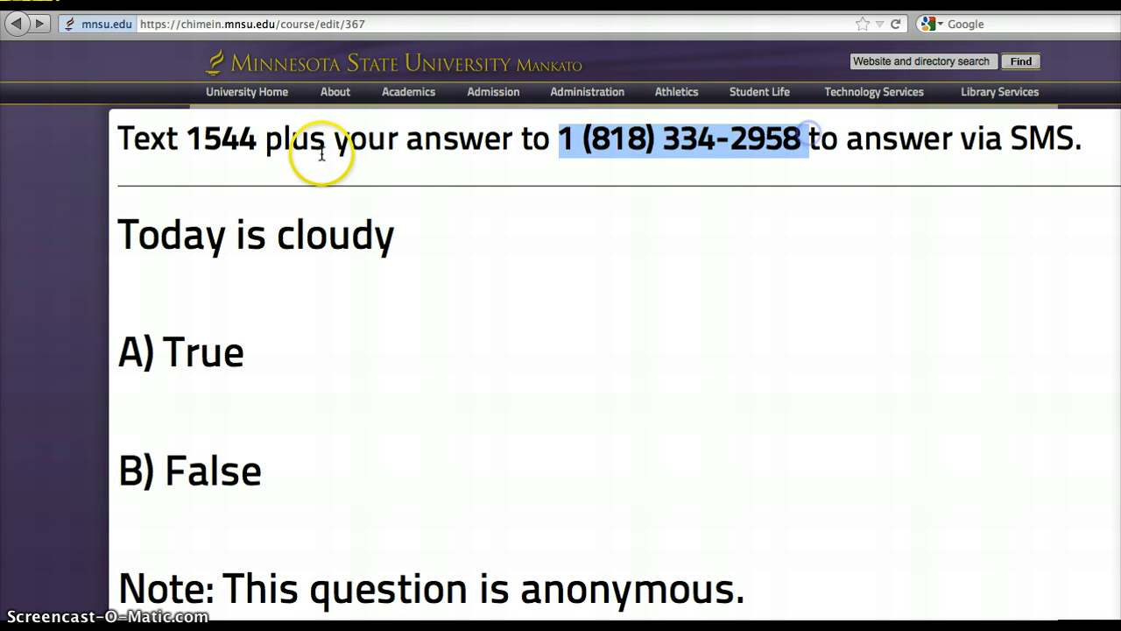
{"action": "double_click", "coordinate": [238, 131]}
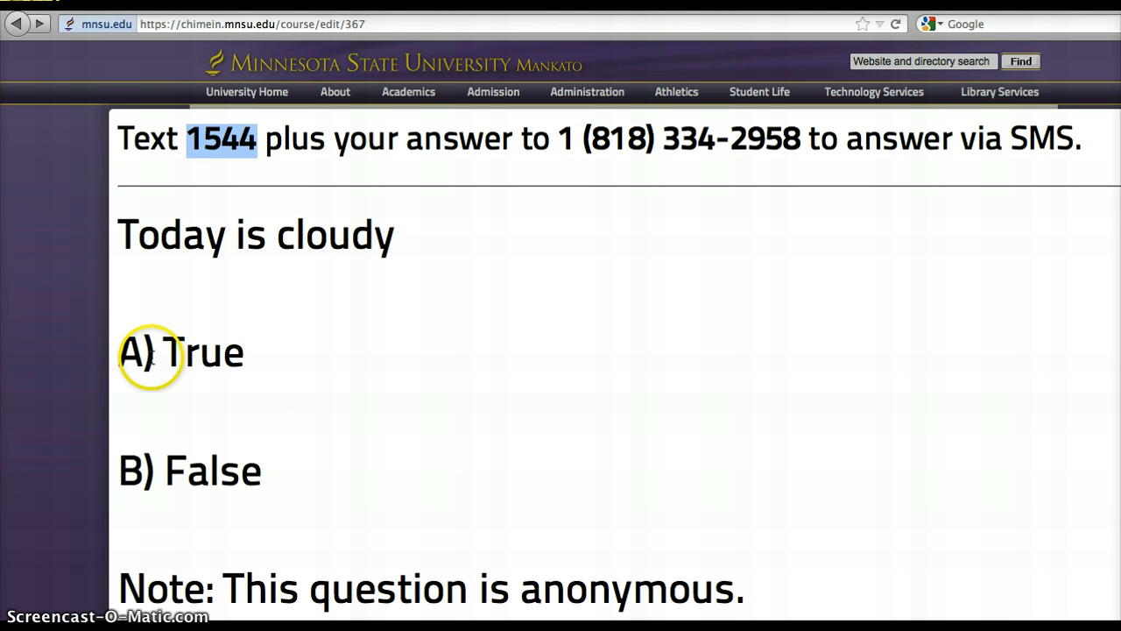
{"action": "left_click", "coordinate": [151, 354]}
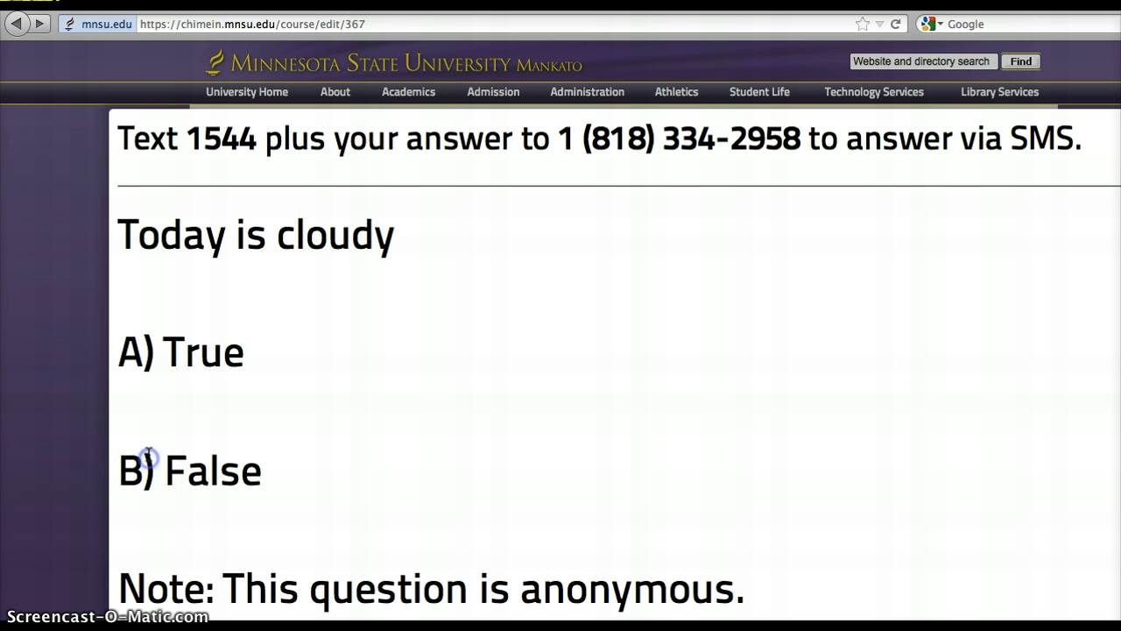
{"action": "key", "text": "Escape"}
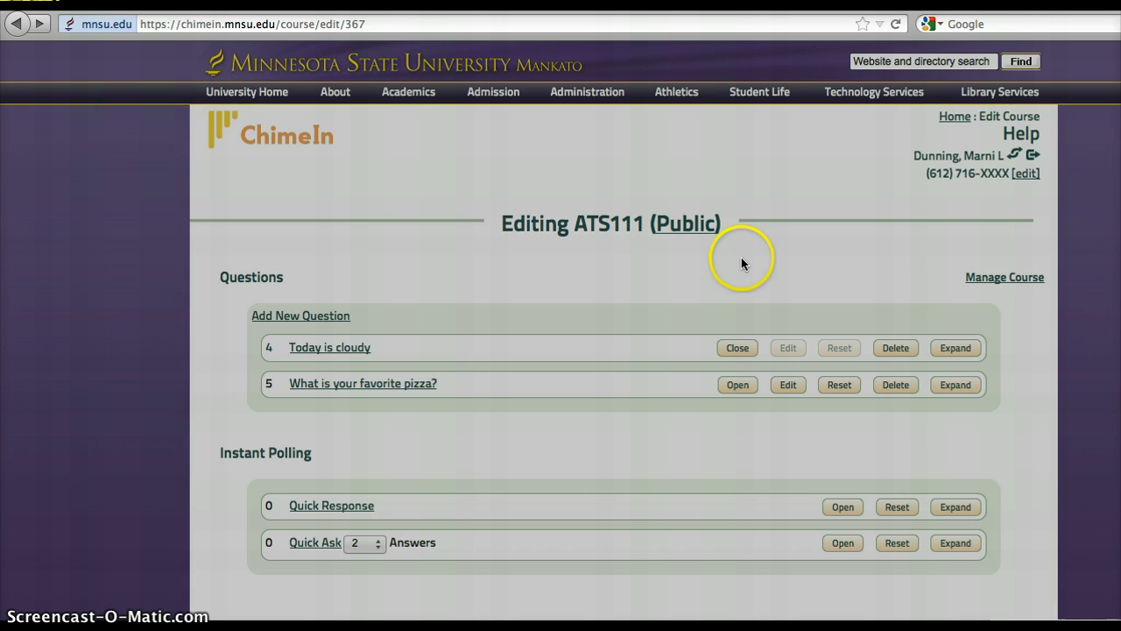